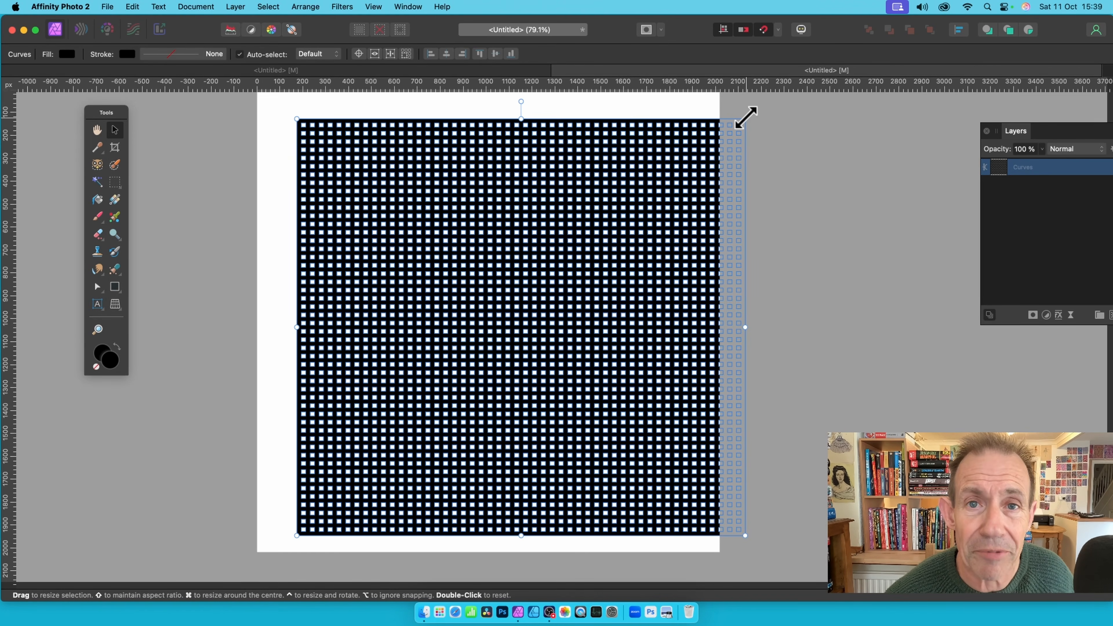
Delete the existing grid and create a new 2020 × 2020 px document at 72 DPI.
{"action": "key", "text": "Delete"}
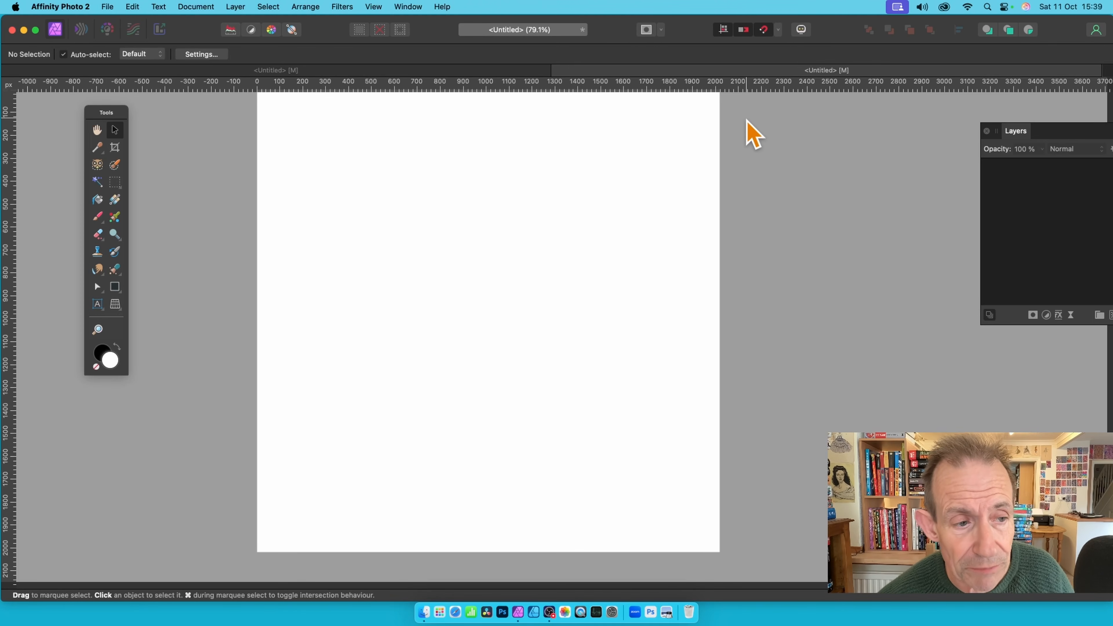
{"action": "left_click", "coordinate": [107, 6]}
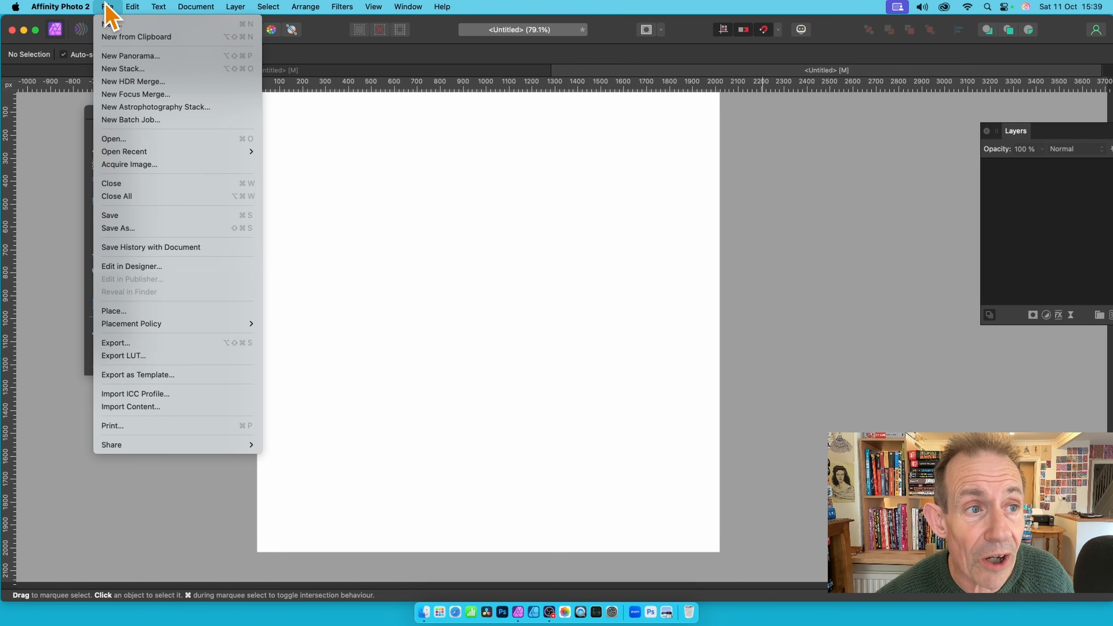
{"action": "left_click", "coordinate": [110, 26]}
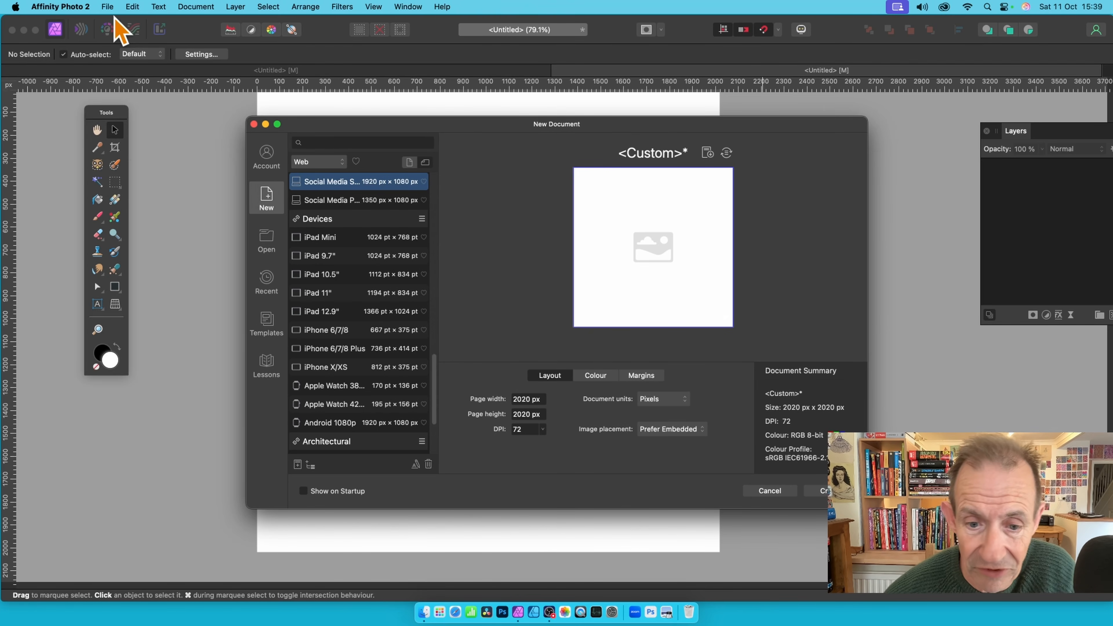
{"action": "left_click", "coordinate": [529, 399]}
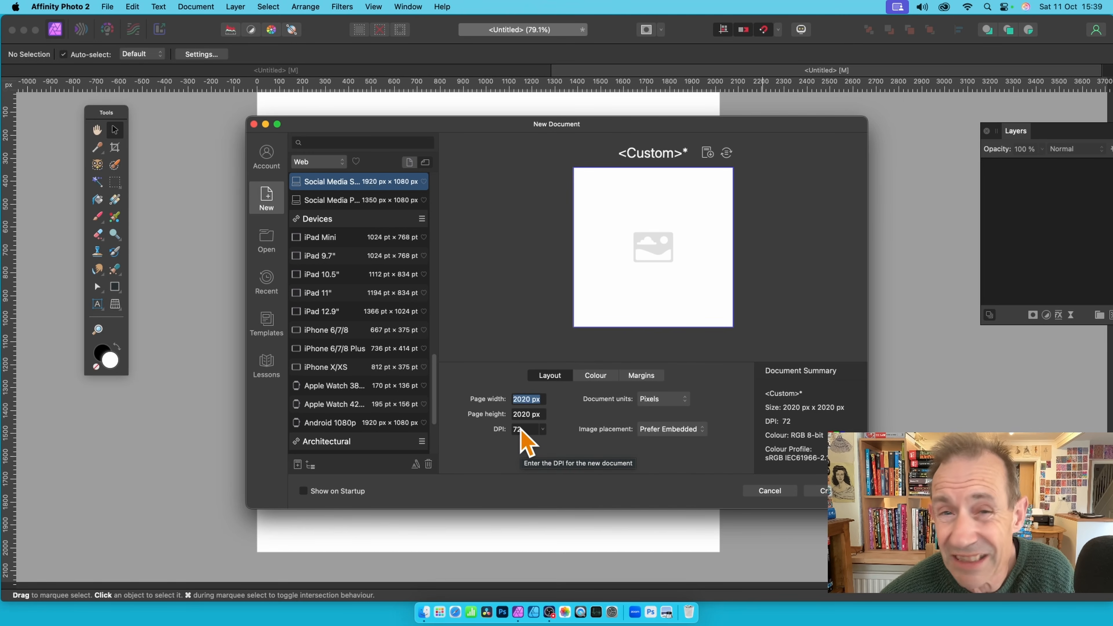
{"action": "key", "text": "Tab"}
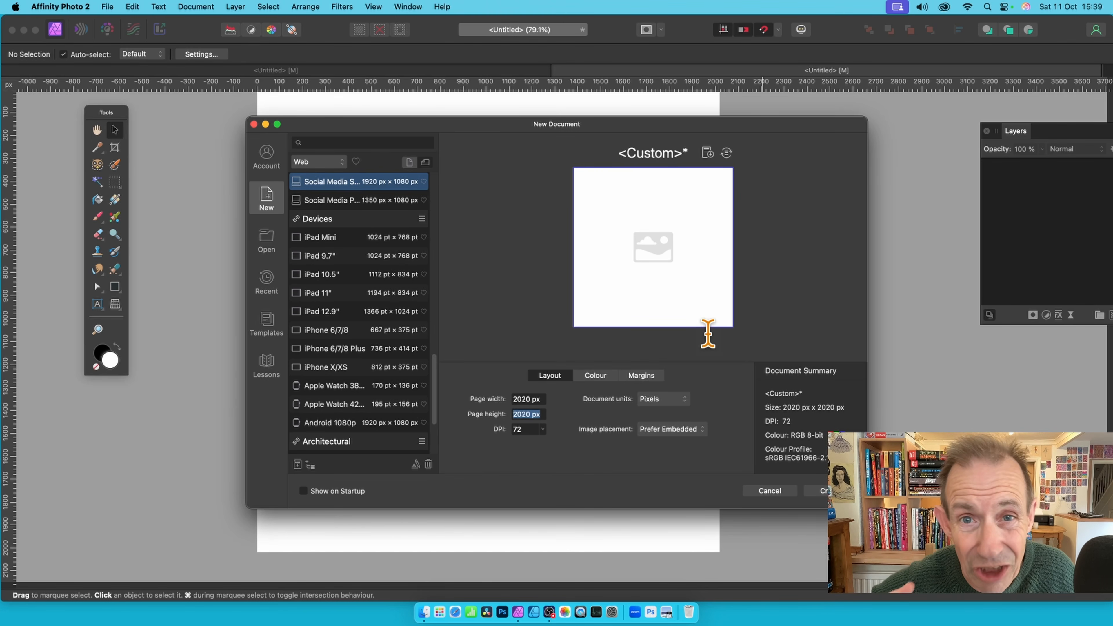
{"action": "key", "text": "Return"}
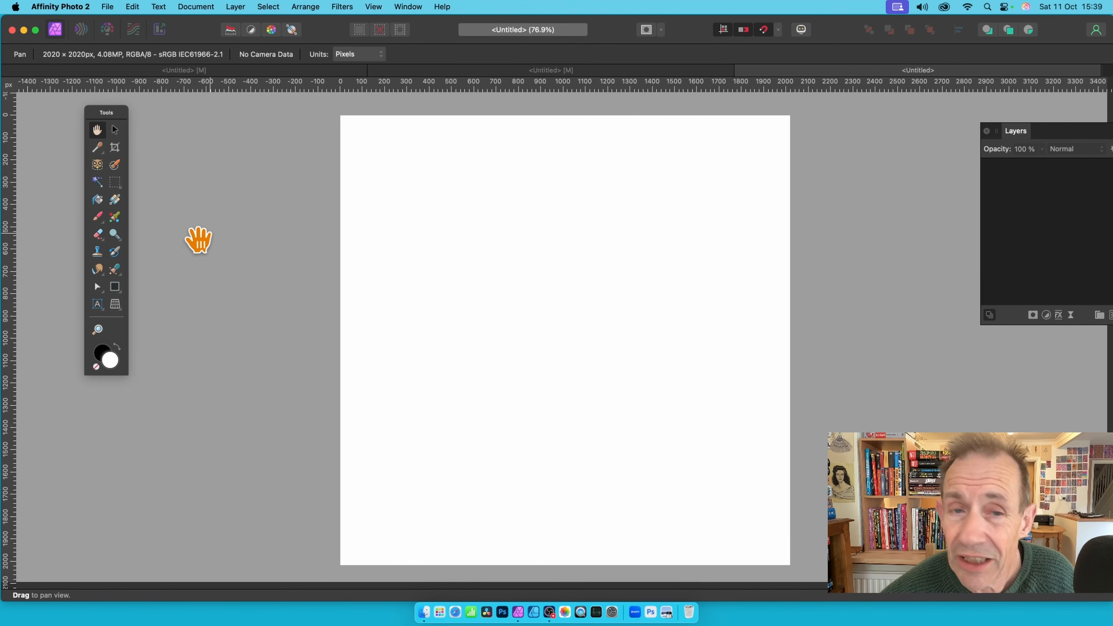
Draw a full-height rectangle about 60 px wide along the page's left edge and fill it with black (000000).
{"action": "left_click", "coordinate": [115, 286]}
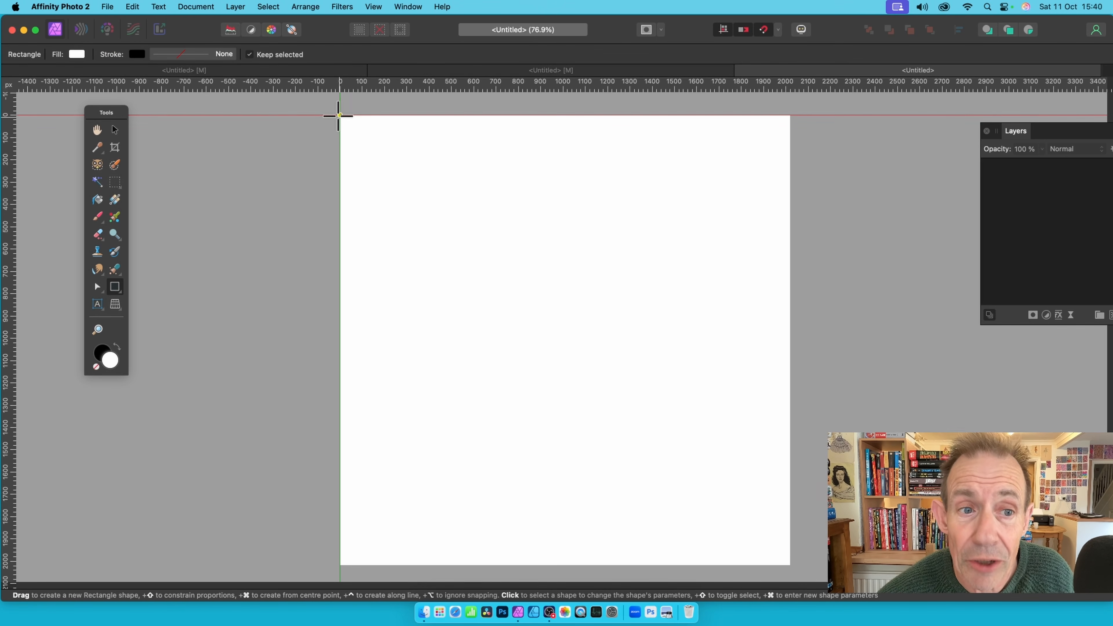
{"action": "left_click_drag", "start_coordinate": [340, 115], "coordinate": [353, 565]}
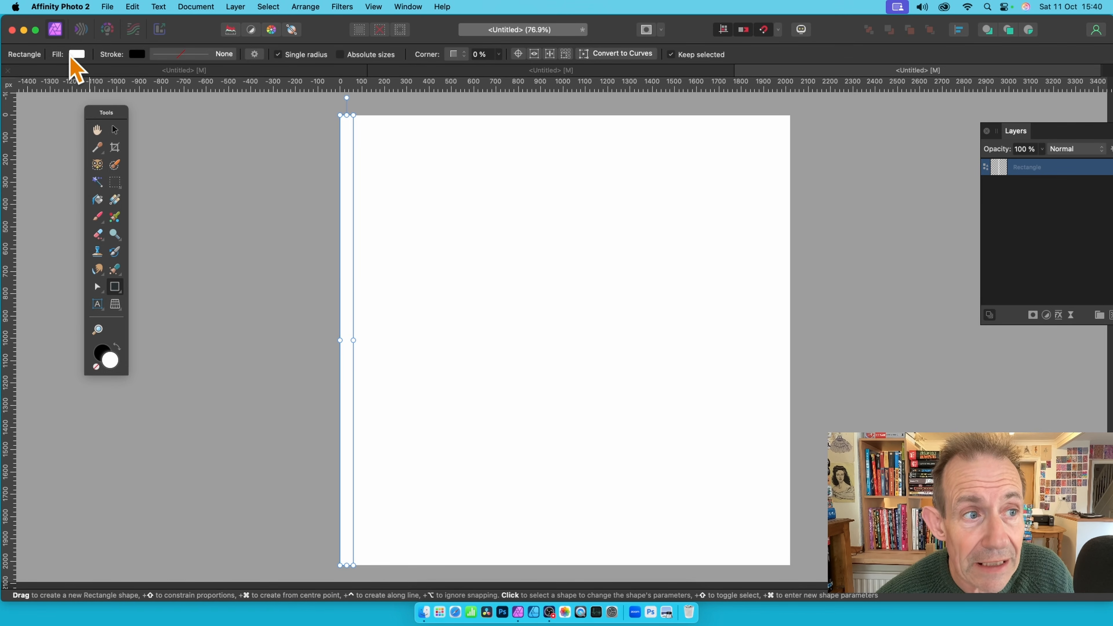
{"action": "left_click", "coordinate": [78, 55]}
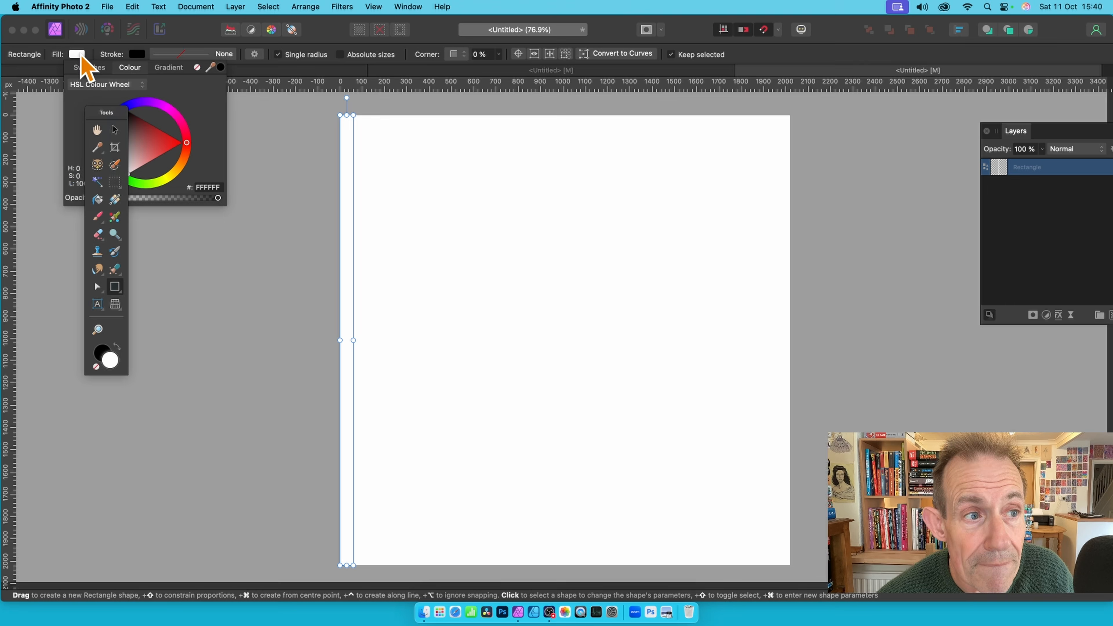
{"action": "left_click", "coordinate": [128, 111]}
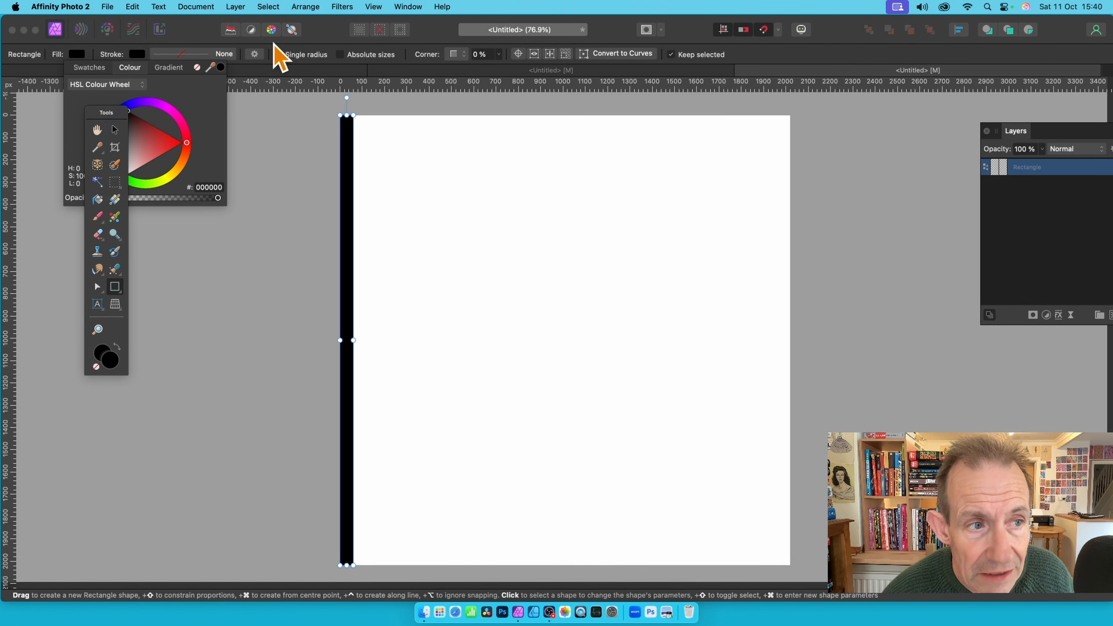
Narrow the black rectangle to about 20 px wide, keeping its outer side on the page's left edge.
{"action": "left_click", "coordinate": [115, 129]}
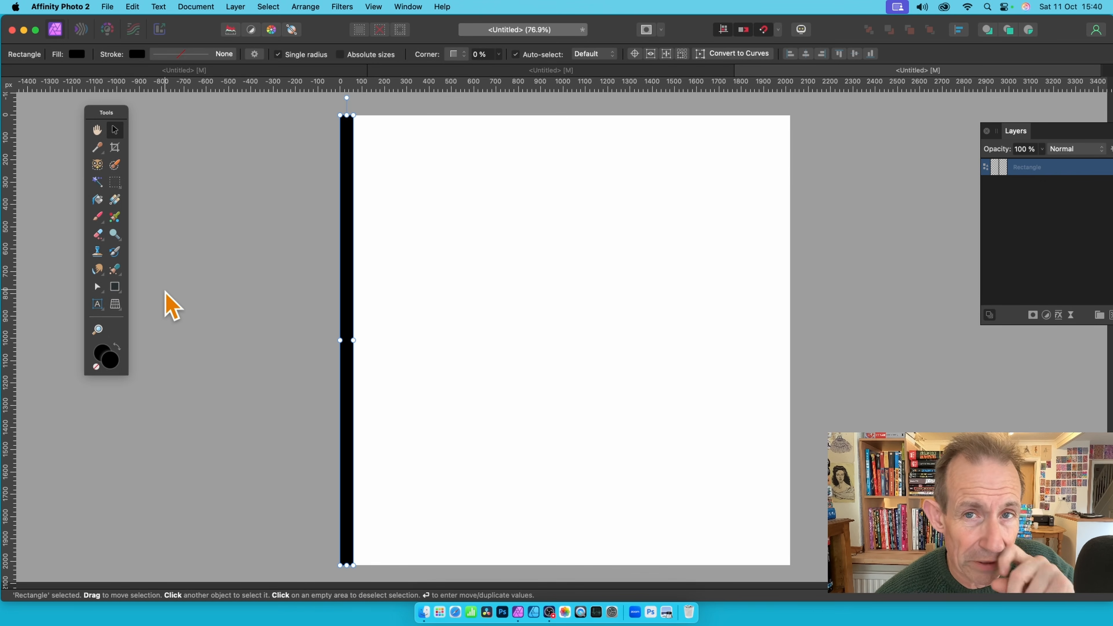
{"action": "left_click", "coordinate": [98, 329]}
{"action": "left_click_drag", "start_coordinate": [291, 342], "coordinate": [507, 419]}
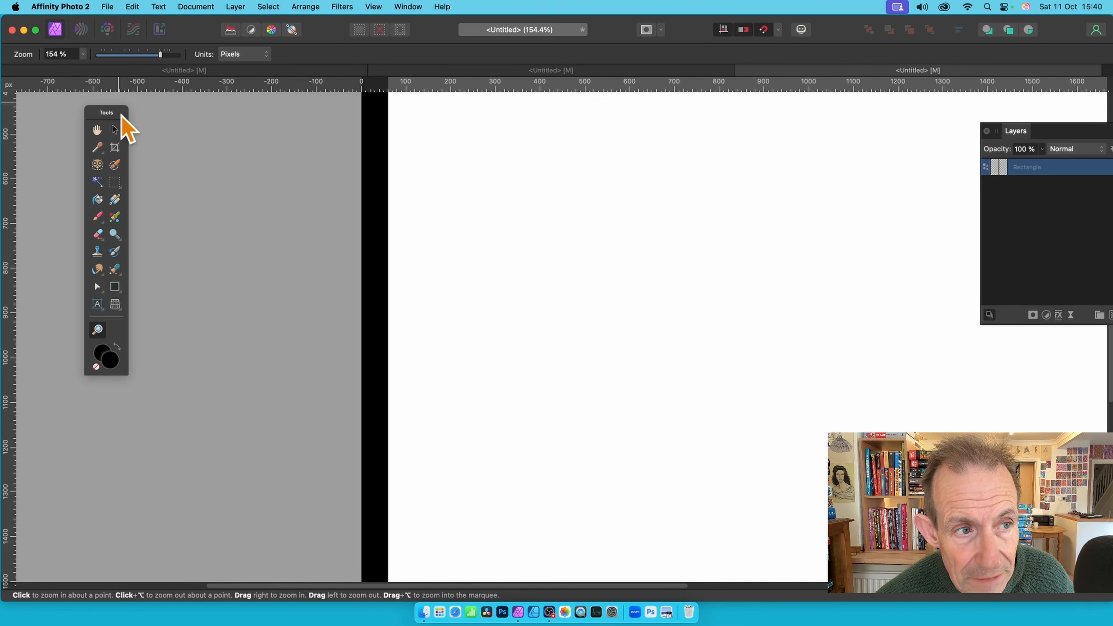
{"action": "left_click", "coordinate": [115, 130]}
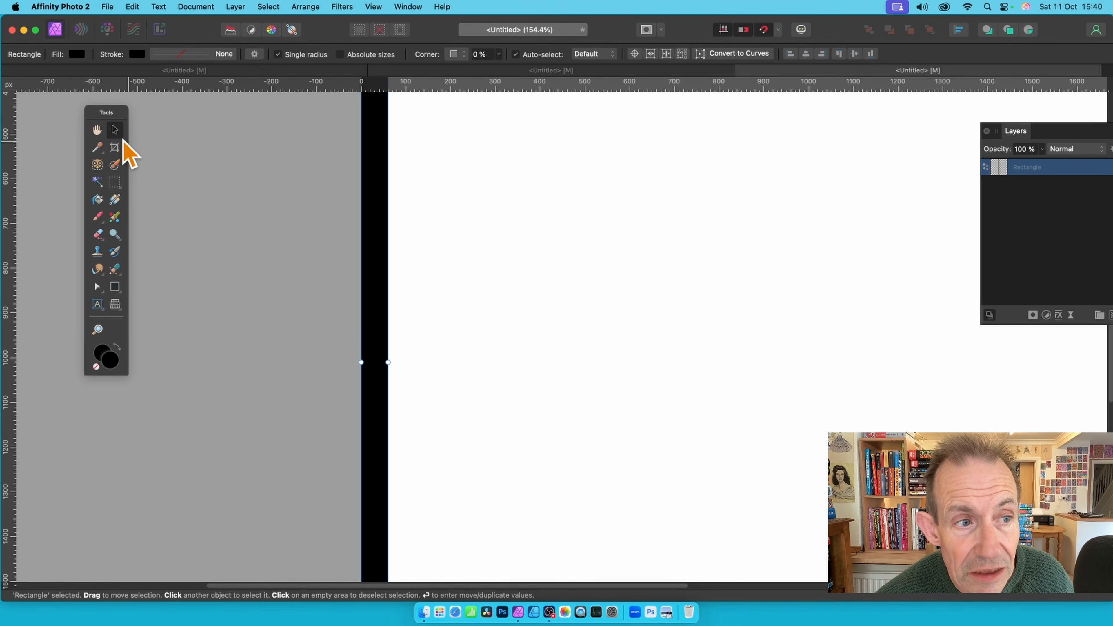
{"action": "left_click_drag", "start_coordinate": [387, 364], "coordinate": [370, 360]}
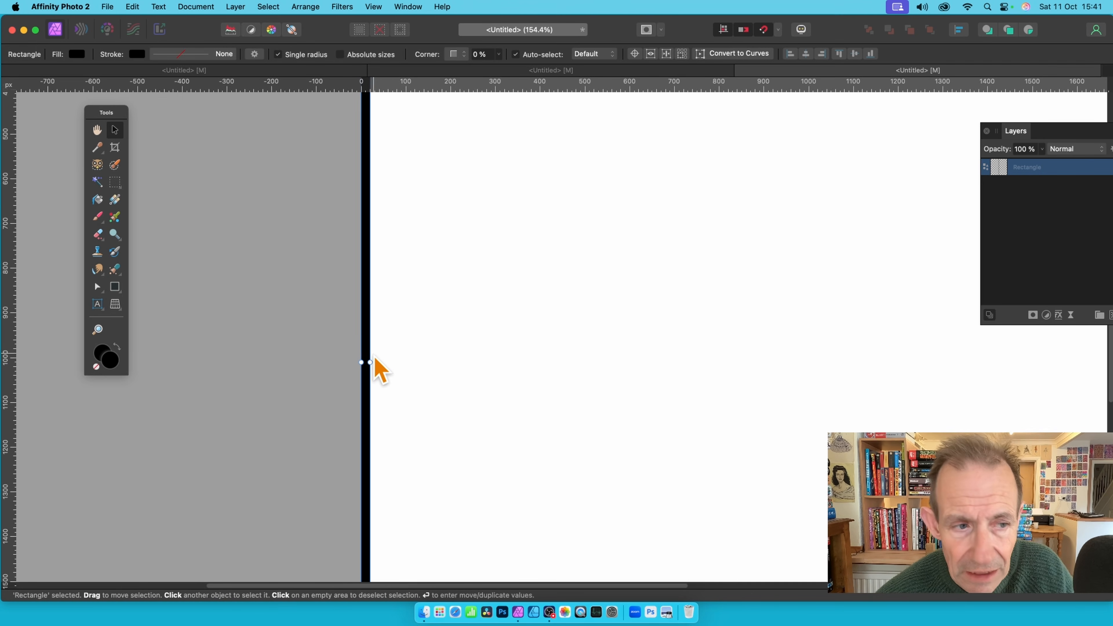
Open Move / Duplicate for the black bar, set a horizontal offset of 20 px and enable duplication.
{"action": "left_click", "coordinate": [98, 329]}
{"action": "left_click_drag", "start_coordinate": [541, 331], "coordinate": [122, 125]}
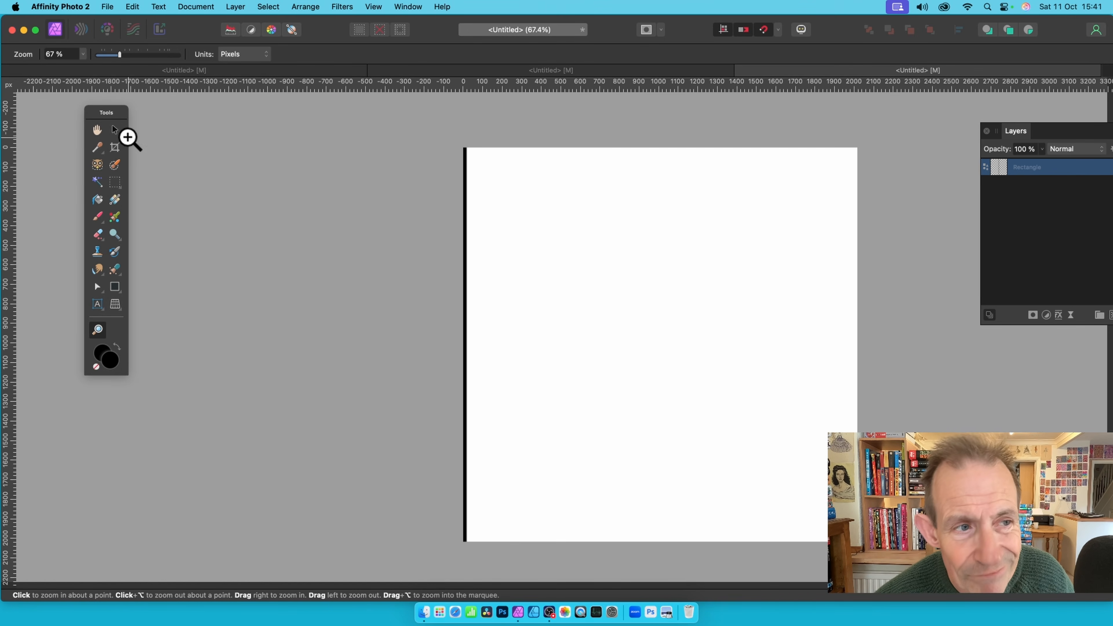
{"action": "left_click", "coordinate": [114, 129]}
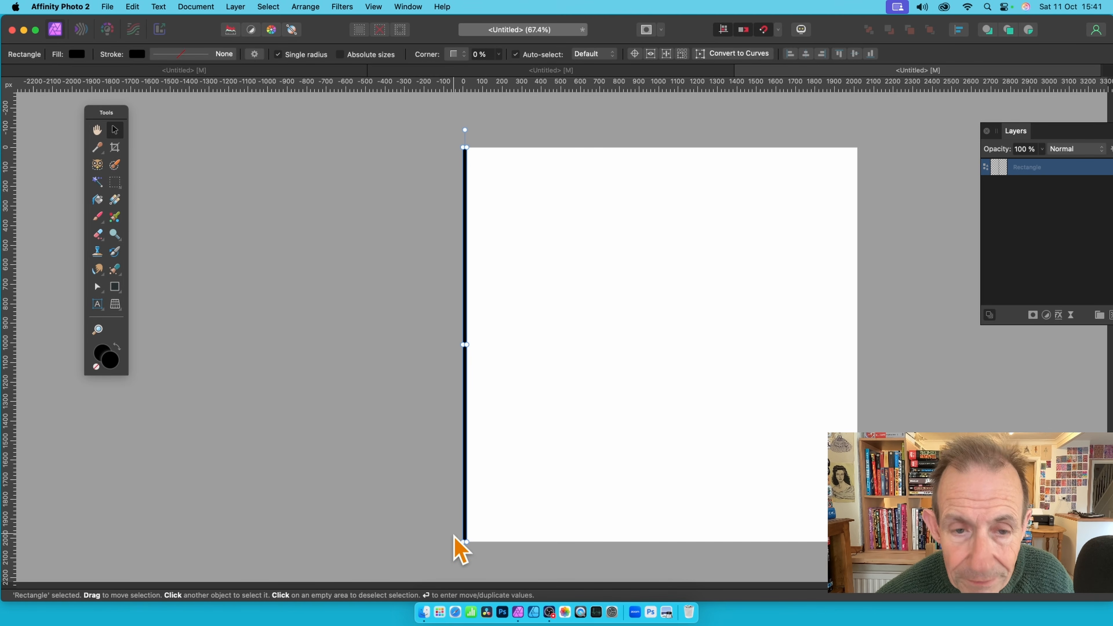
{"action": "left_click", "coordinate": [362, 181]}
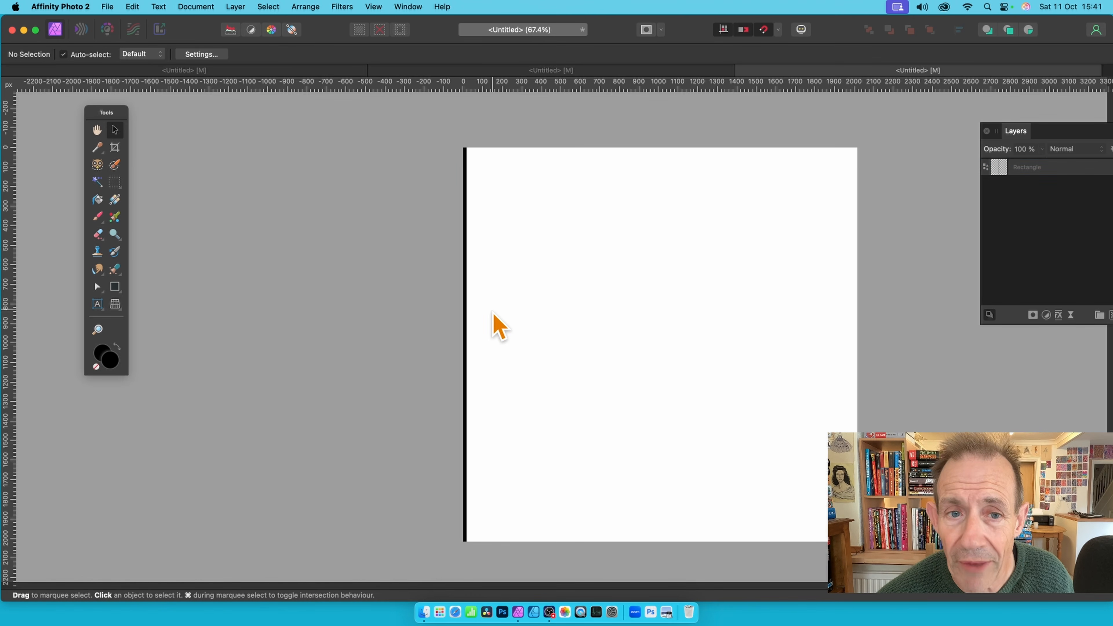
{"action": "left_click", "coordinate": [465, 228]}
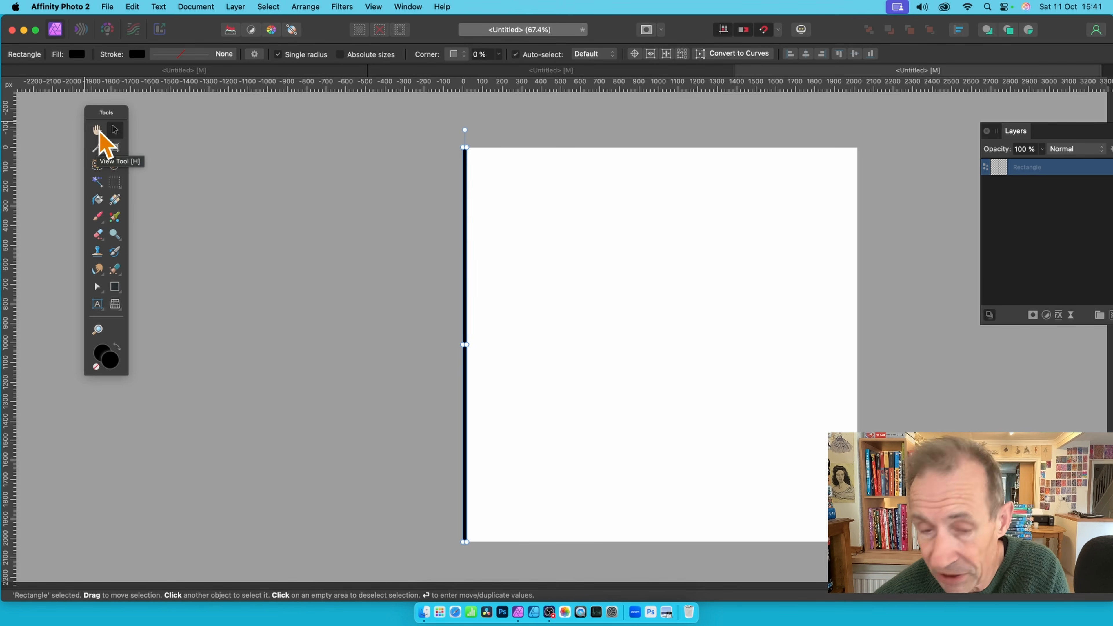
{"action": "key", "text": "Return"}
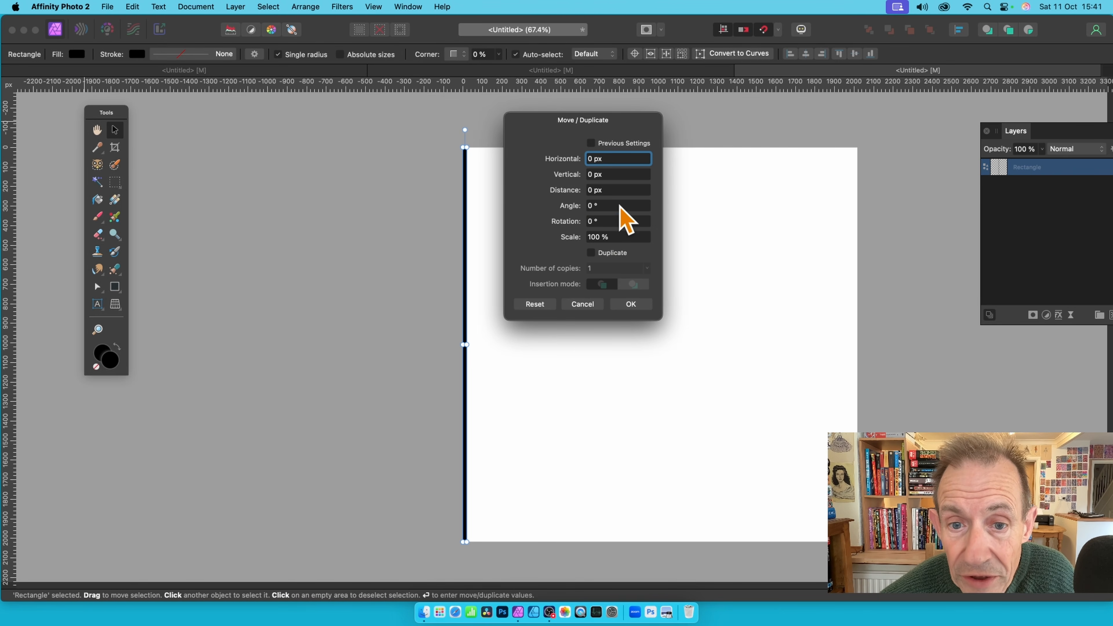
{"action": "double_click", "coordinate": [619, 159]}
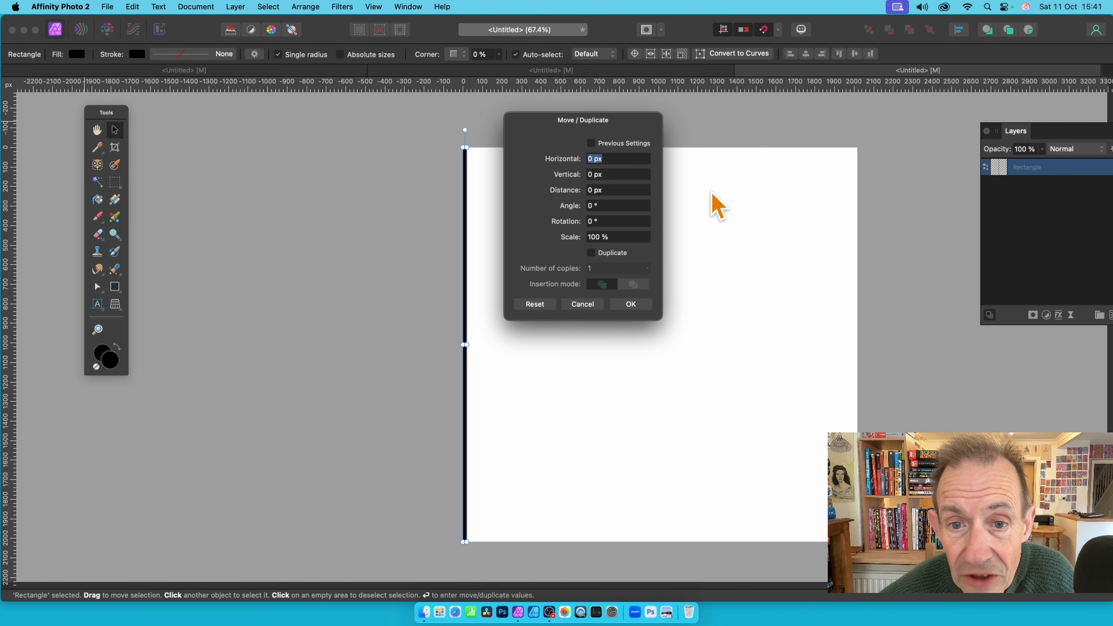
{"action": "type", "text": "20"}
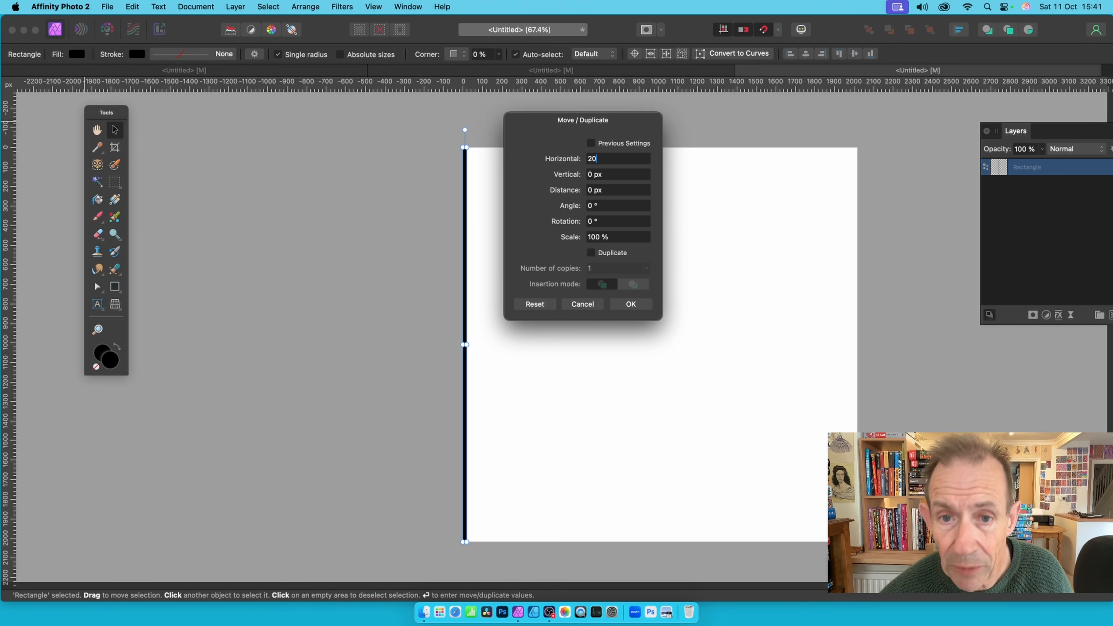
{"action": "key", "text": "Tab"}
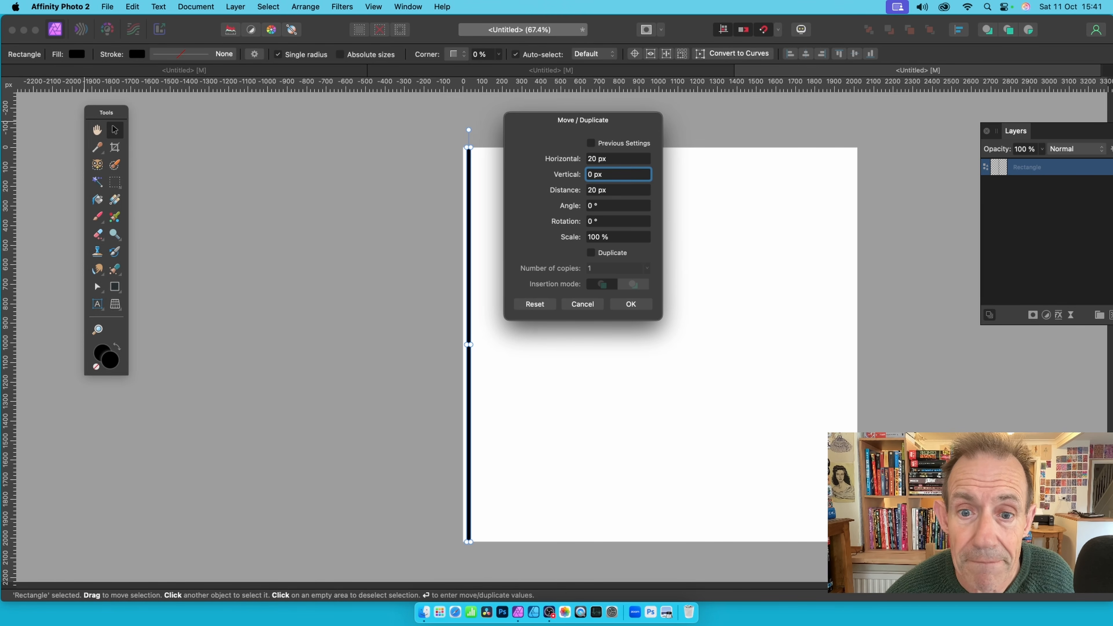
{"action": "left_click", "coordinate": [591, 253]}
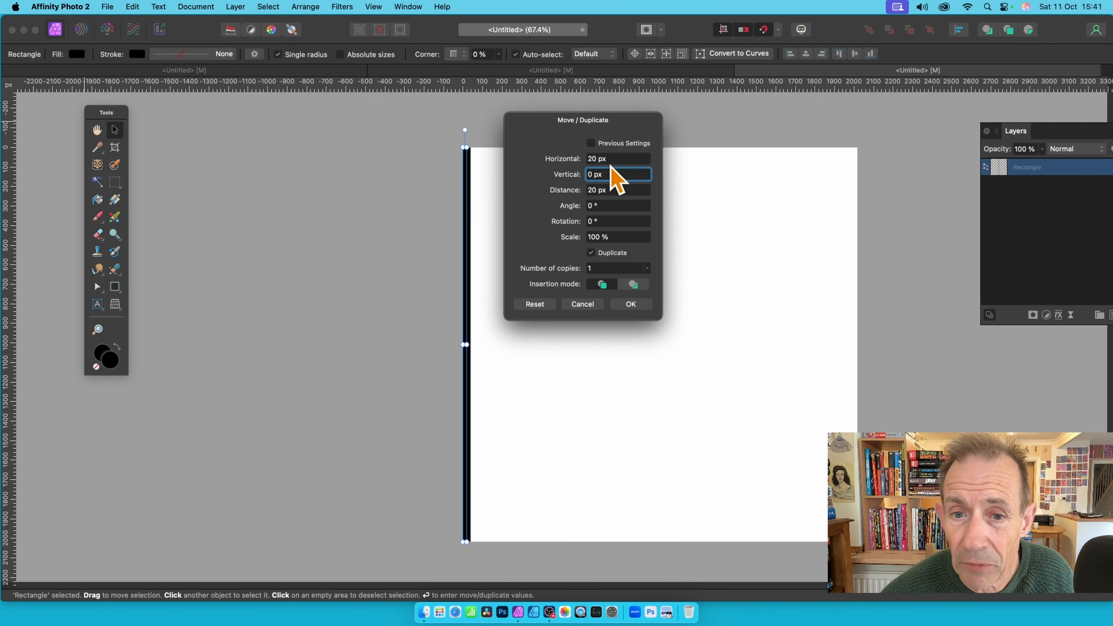
Set the horizontal offset to 40 px and make 50 copies of the bar to cover the page with stripes.
{"action": "key", "text": "shift+Tab"}
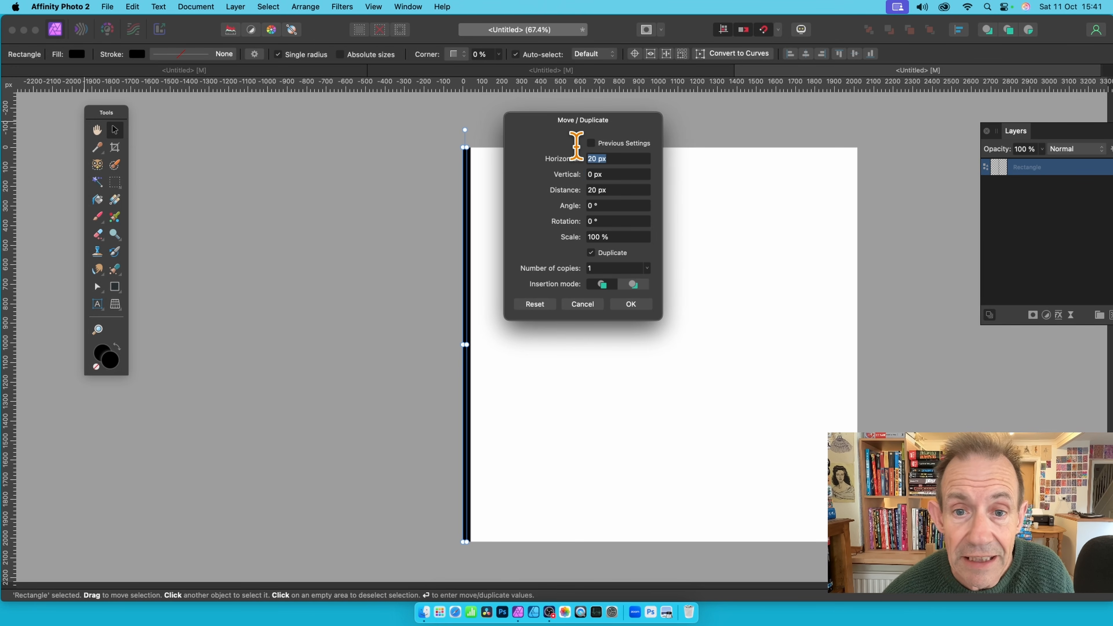
{"action": "type", "text": "40"}
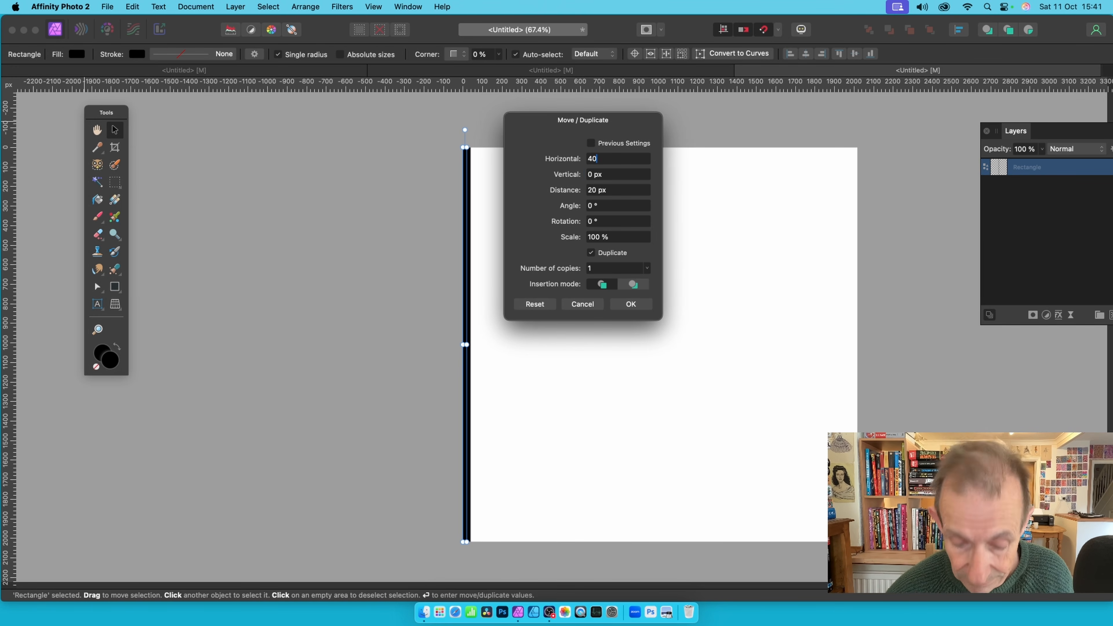
{"action": "key", "text": "Tab"}
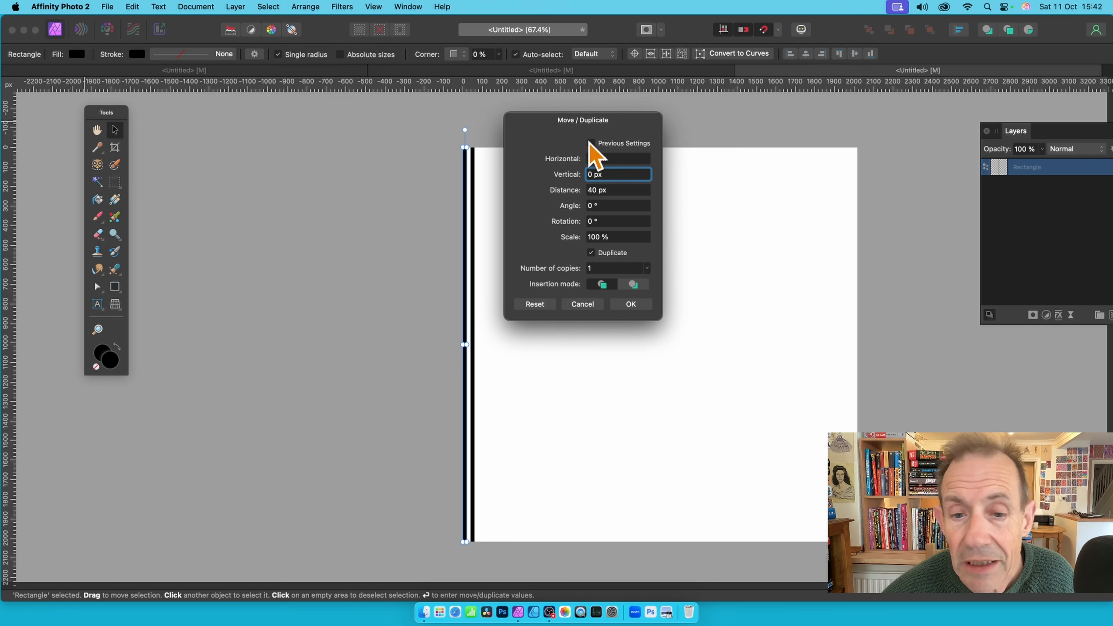
{"action": "left_click", "coordinate": [599, 268]}
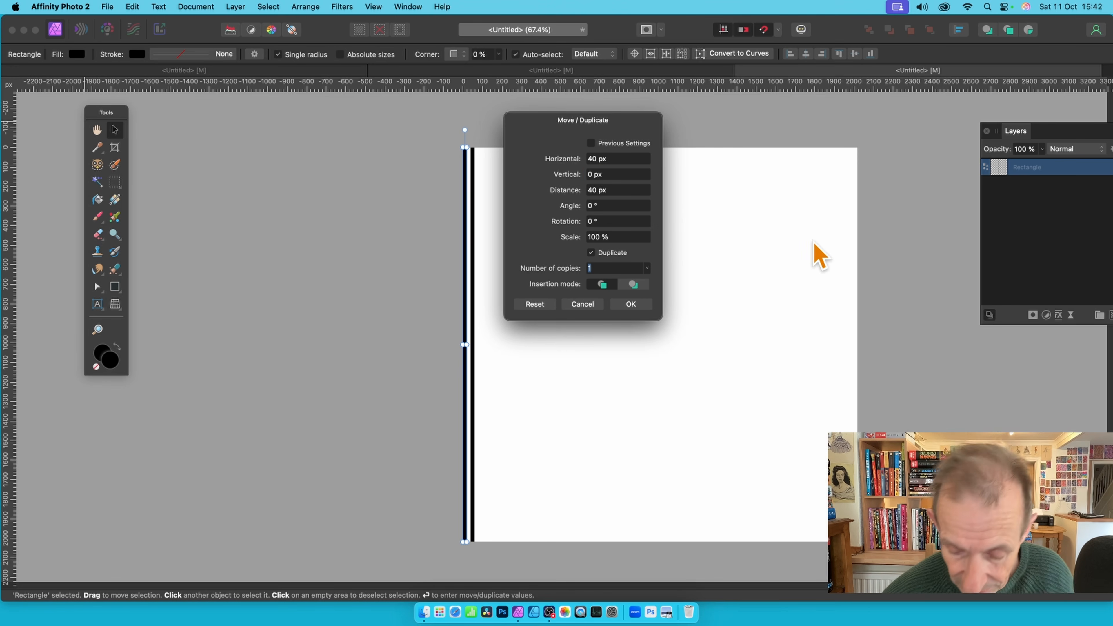
{"action": "type", "text": "50"}
{"action": "key", "text": "Tab"}
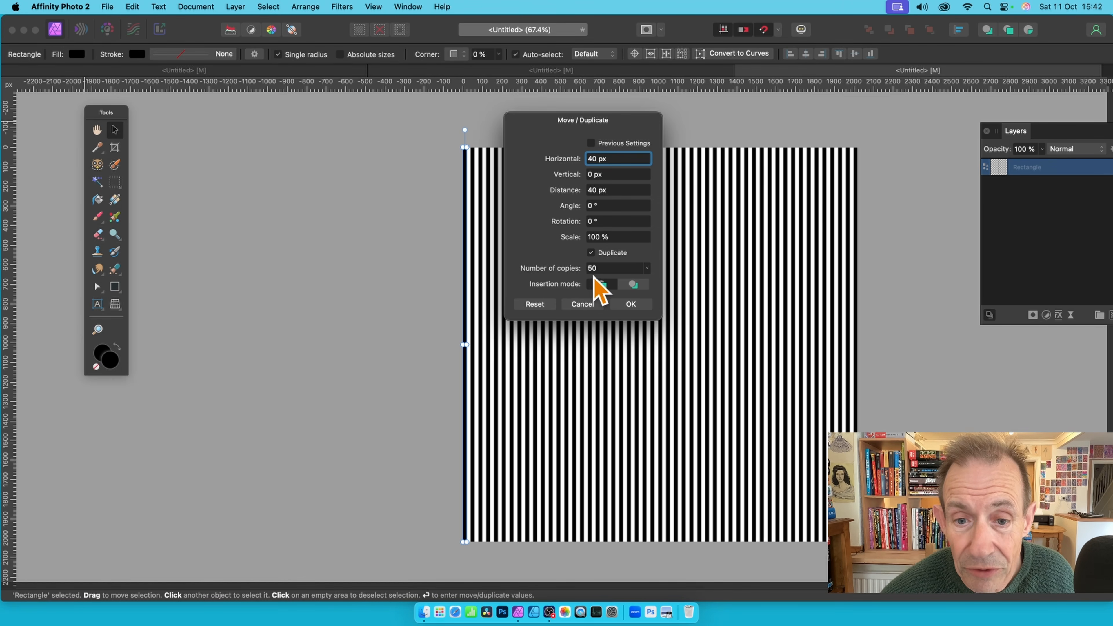
{"action": "left_click_drag", "start_coordinate": [570, 270], "coordinate": [568, 271]}
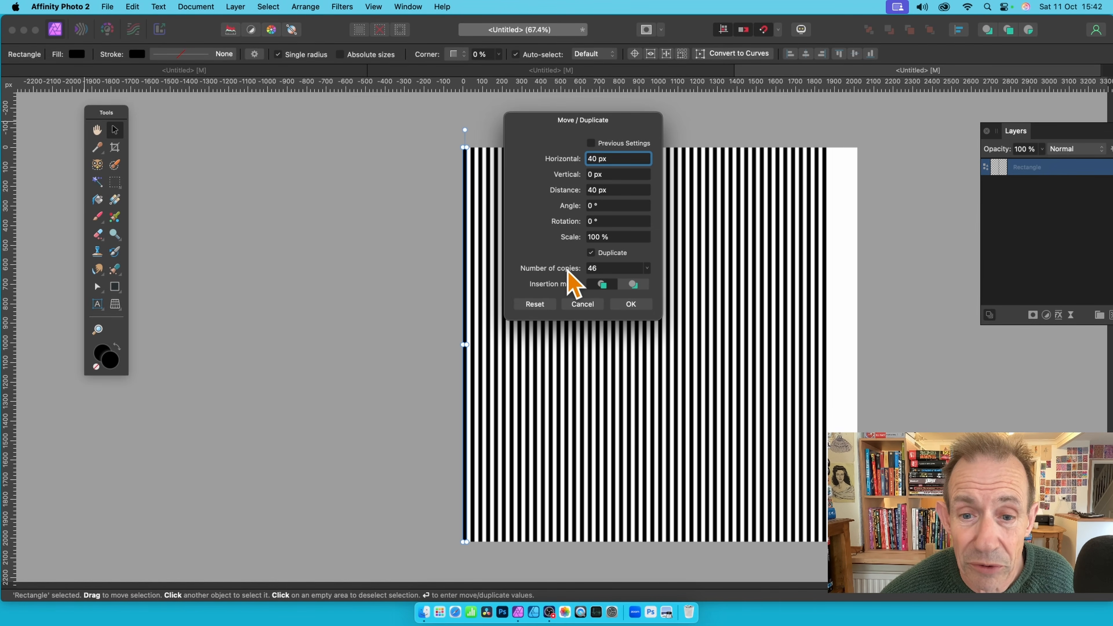
{"action": "left_click_drag", "start_coordinate": [568, 272], "coordinate": [571, 271]}
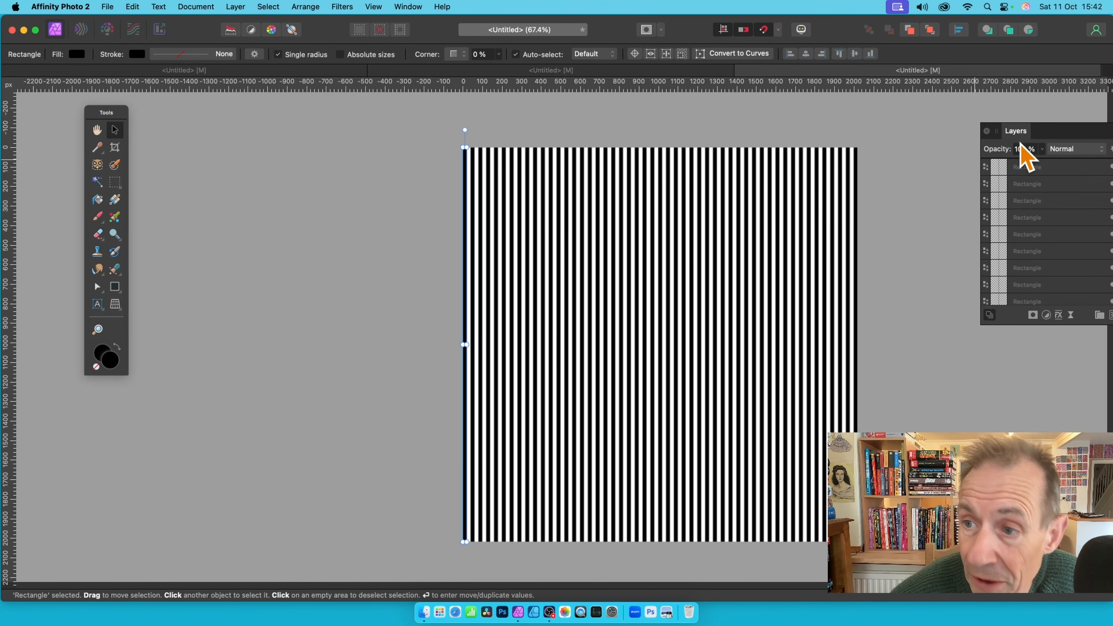
Place the Layers panel beside the page and deselect the first bar.
{"action": "left_click_drag", "start_coordinate": [1014, 132], "coordinate": [898, 154]}
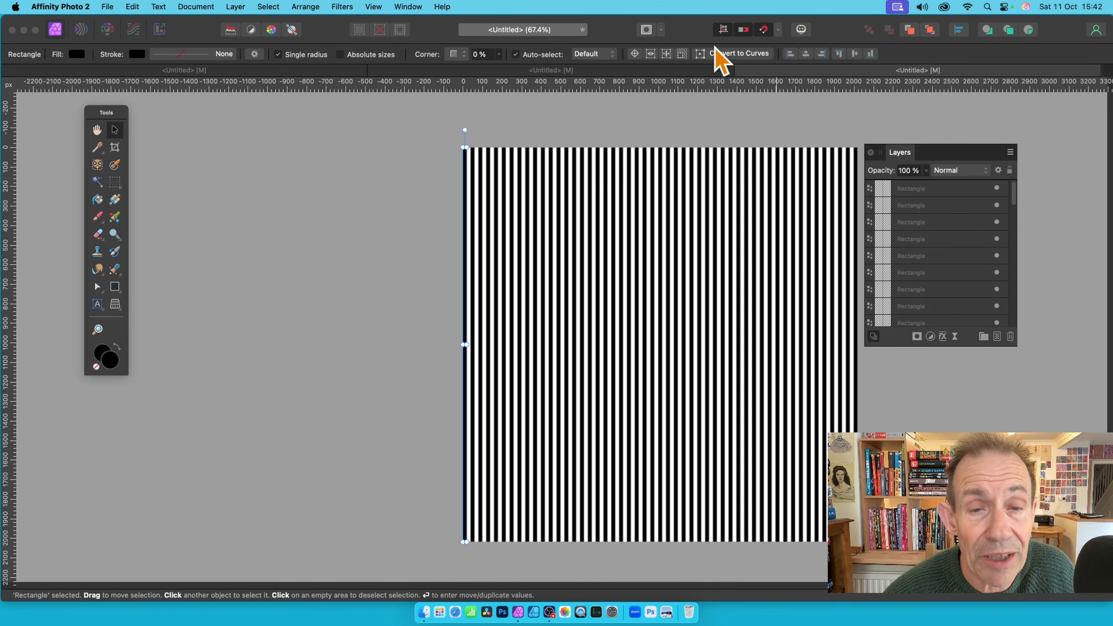
{"action": "left_click", "coordinate": [408, 7]}
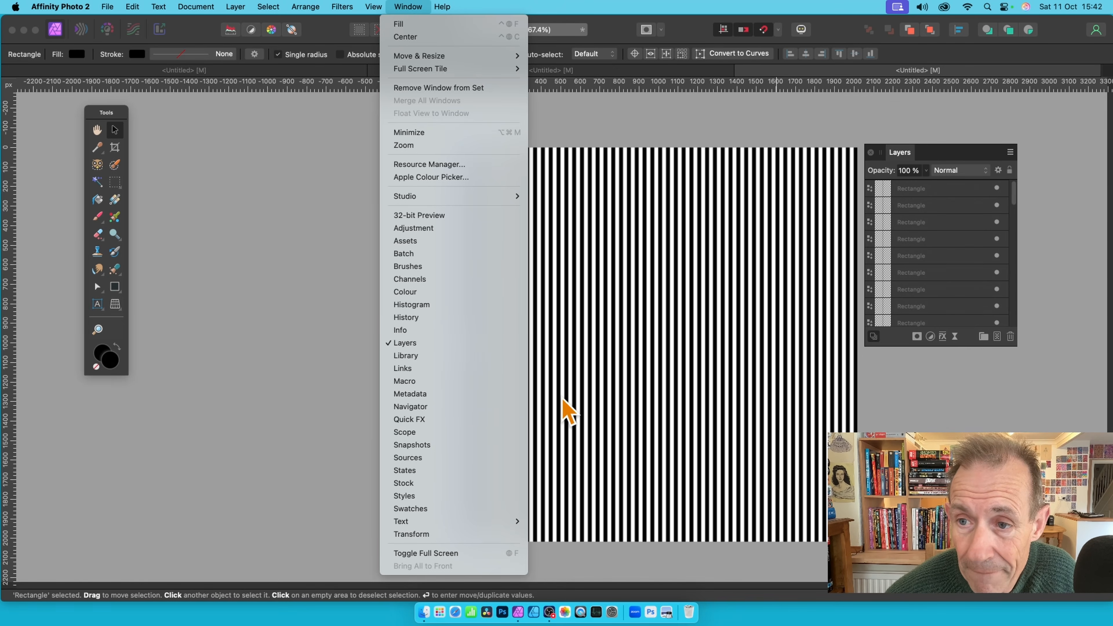
{"action": "left_click", "coordinate": [901, 163]}
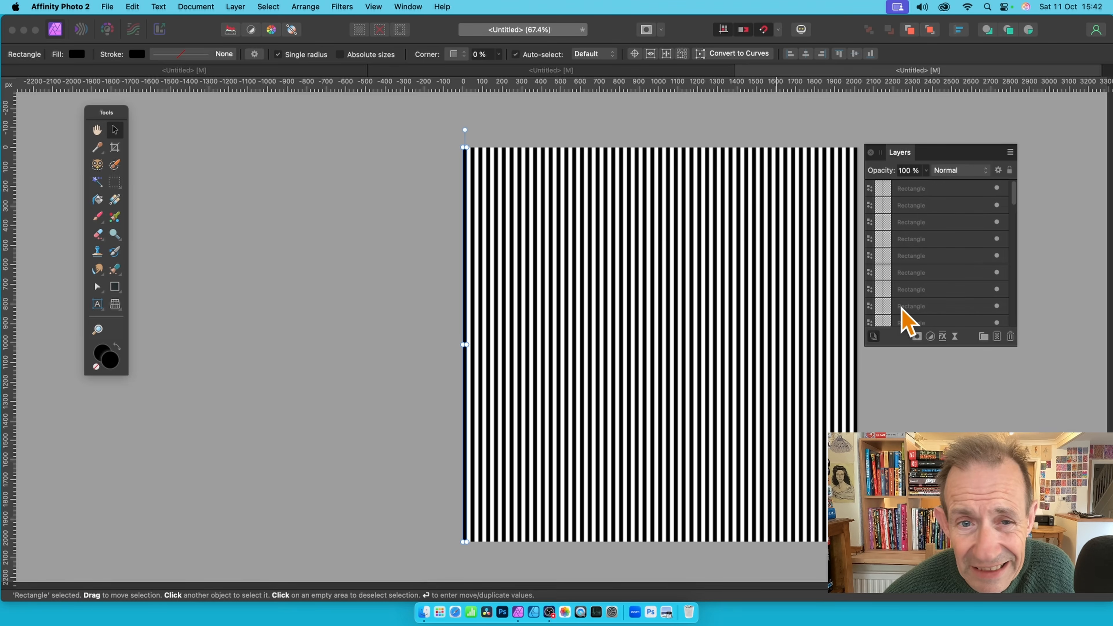
{"action": "left_click", "coordinate": [268, 229]}
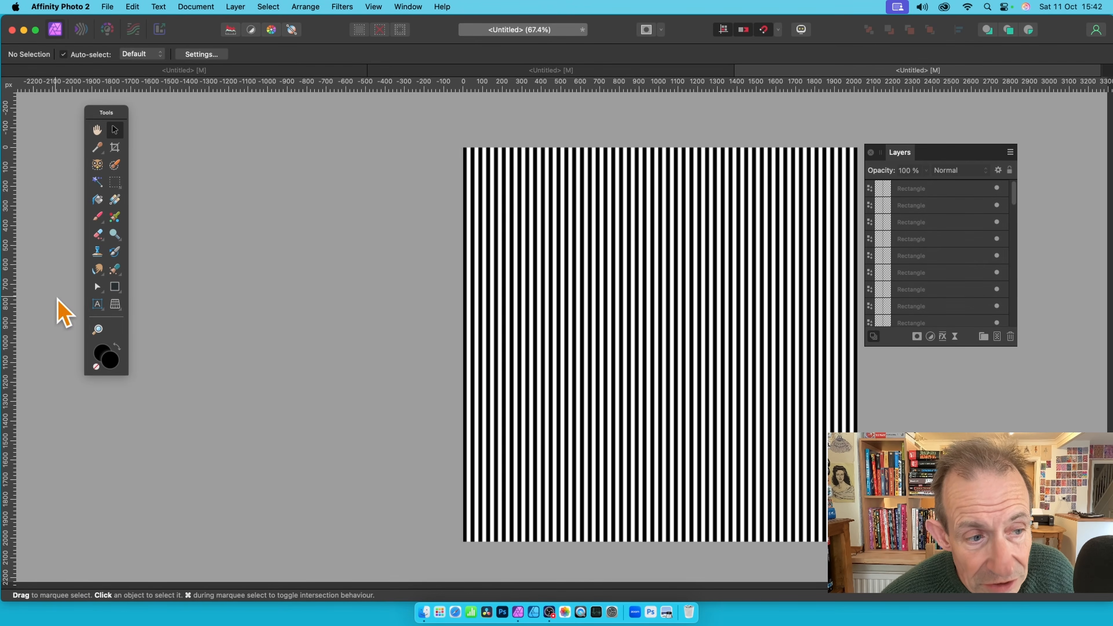
Draw a horizontal black rectangle about 1980 × 46 px across the upper stripes and shift it slightly across the page.
{"action": "left_click", "coordinate": [115, 287]}
{"action": "left_click", "coordinate": [181, 290]}
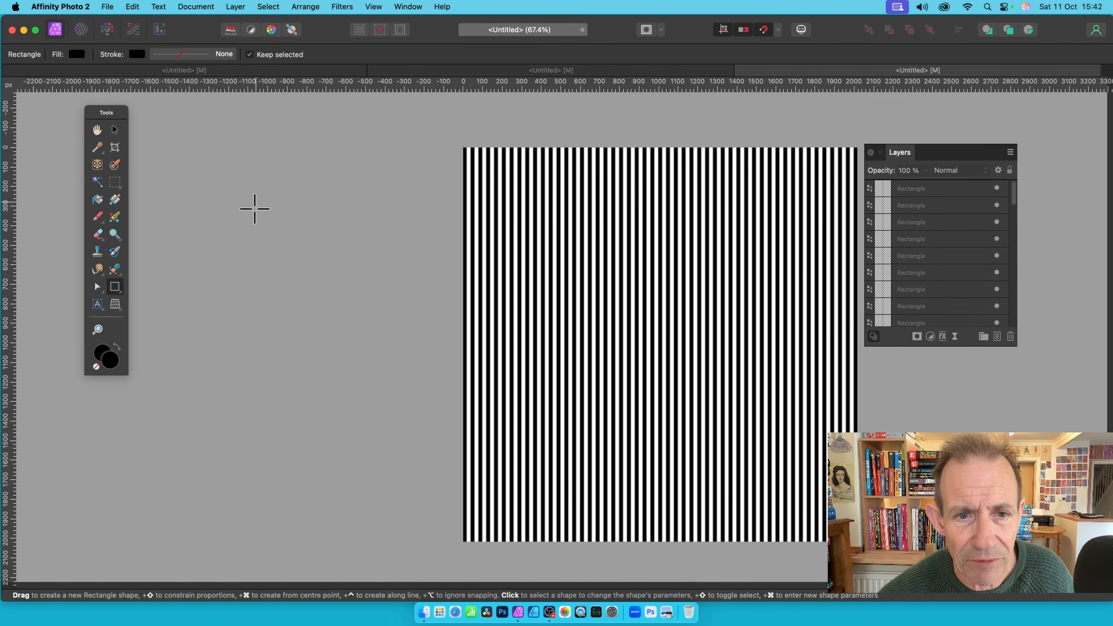
{"action": "left_click_drag", "start_coordinate": [377, 166], "coordinate": [764, 175]}
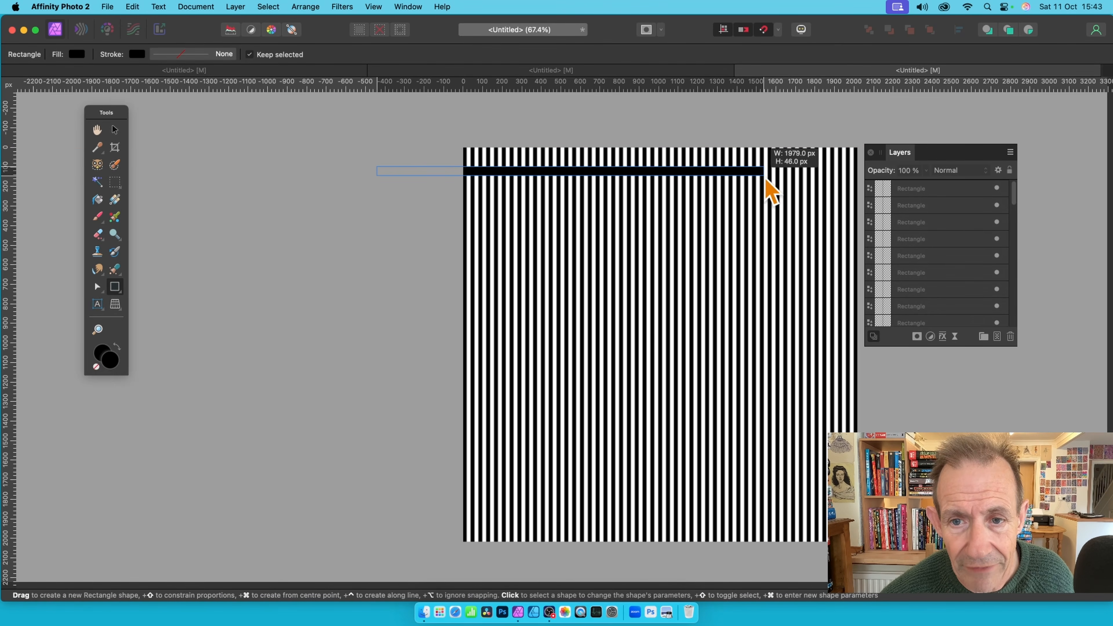
{"action": "left_click", "coordinate": [114, 130]}
{"action": "left_click_drag", "start_coordinate": [509, 170], "coordinate": [545, 180]}
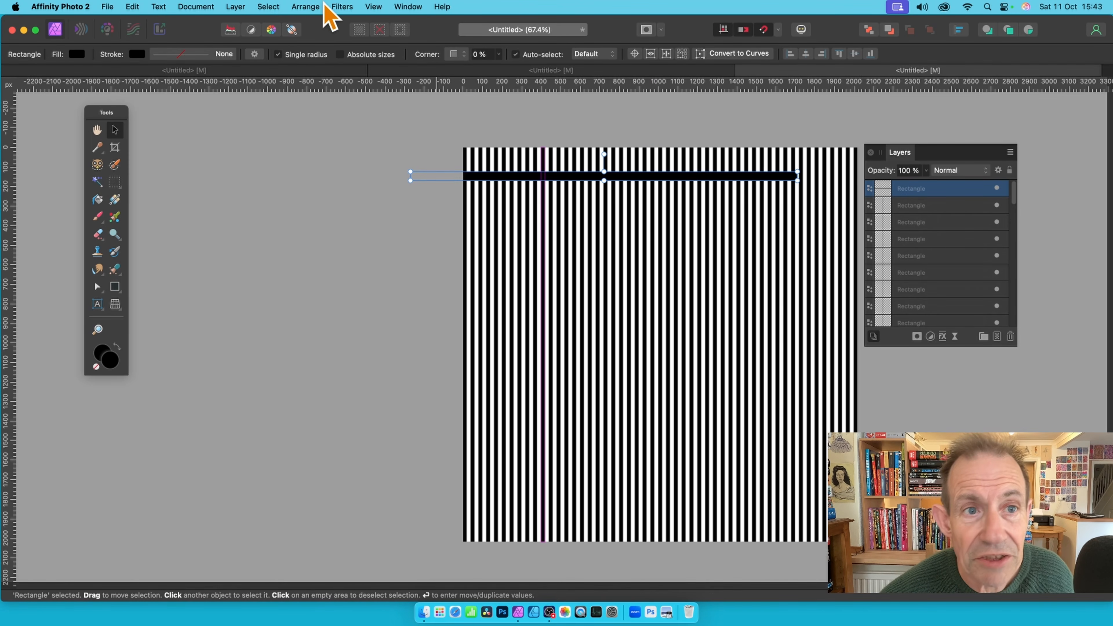
Enable snapping to the grid and baseline grid, and snap the horizontal bar into the page's top-left corner.
{"action": "left_click", "coordinate": [377, 7]}
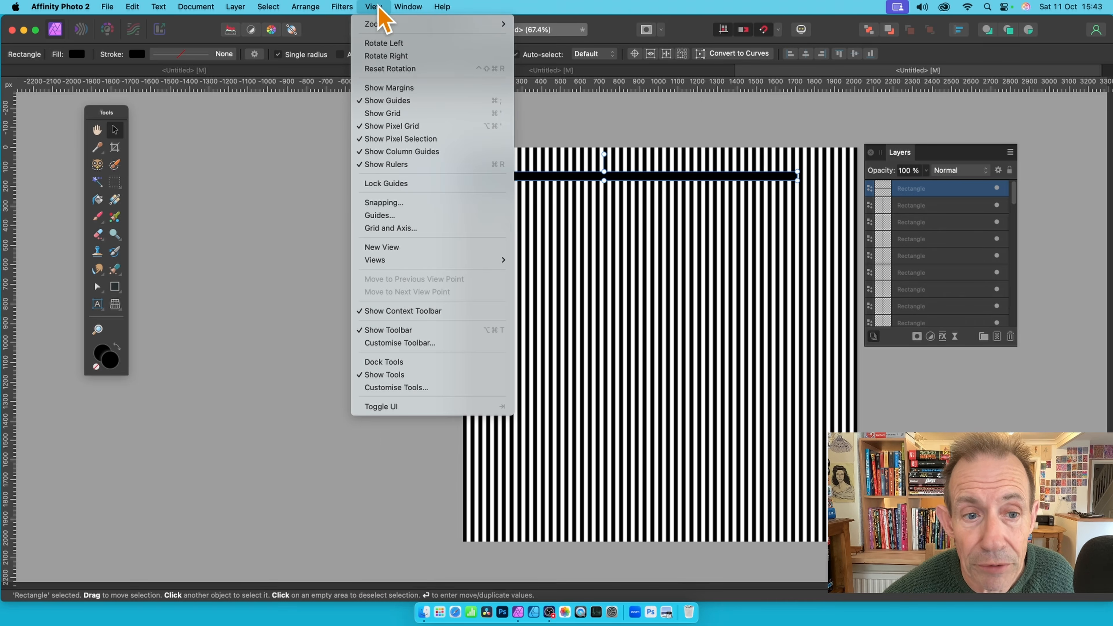
{"action": "left_click", "coordinate": [410, 203]}
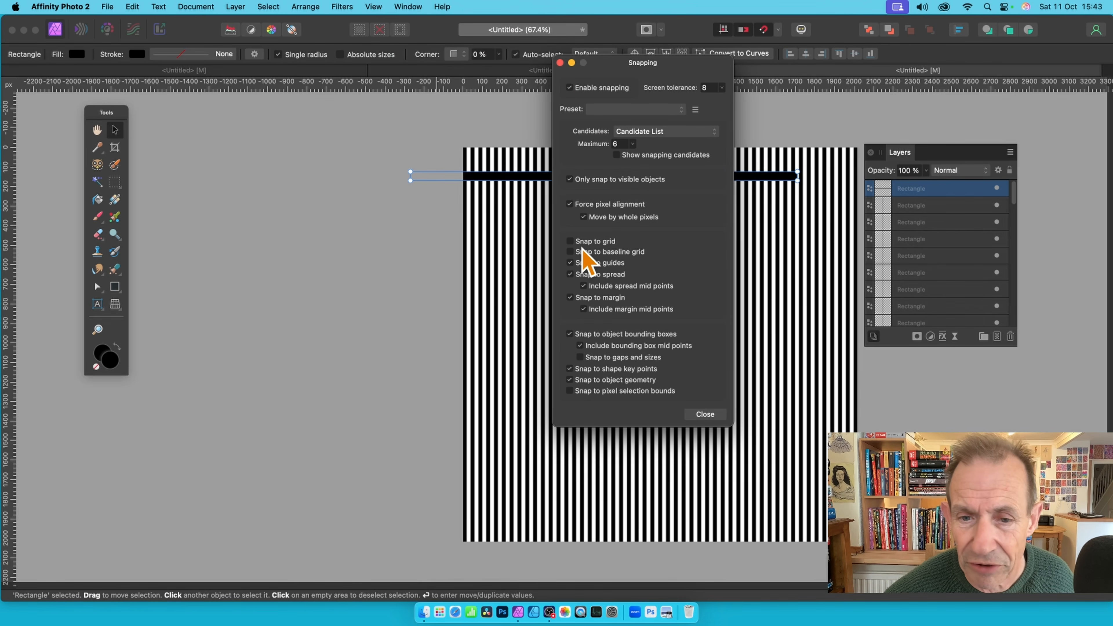
{"action": "left_click", "coordinate": [570, 241]}
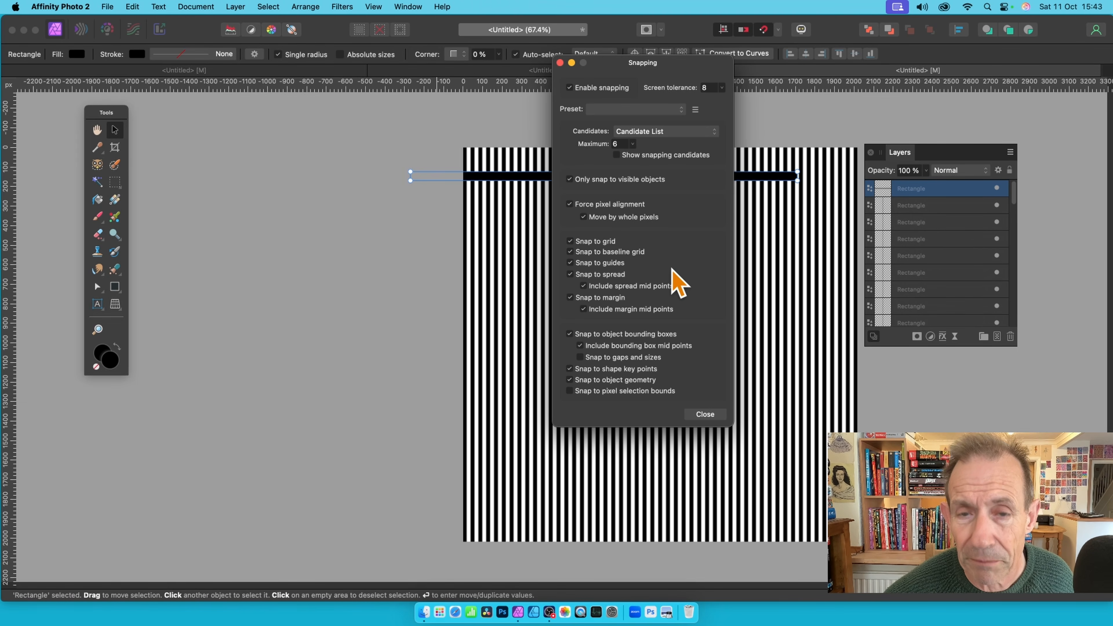
{"action": "left_click", "coordinate": [704, 414]}
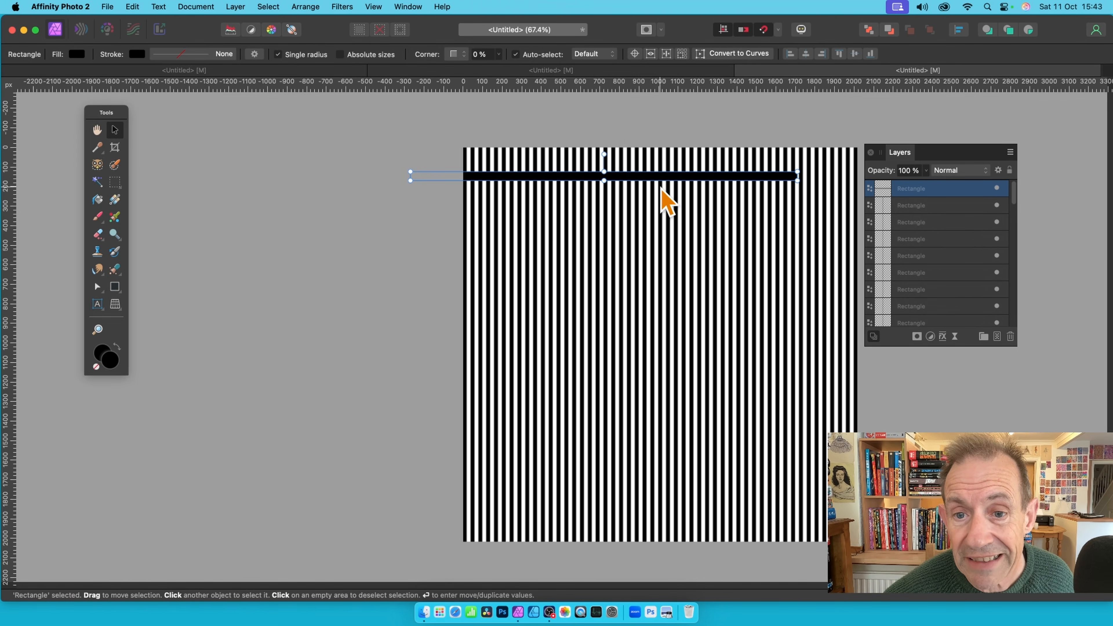
{"action": "left_click_drag", "start_coordinate": [661, 176], "coordinate": [713, 153]}
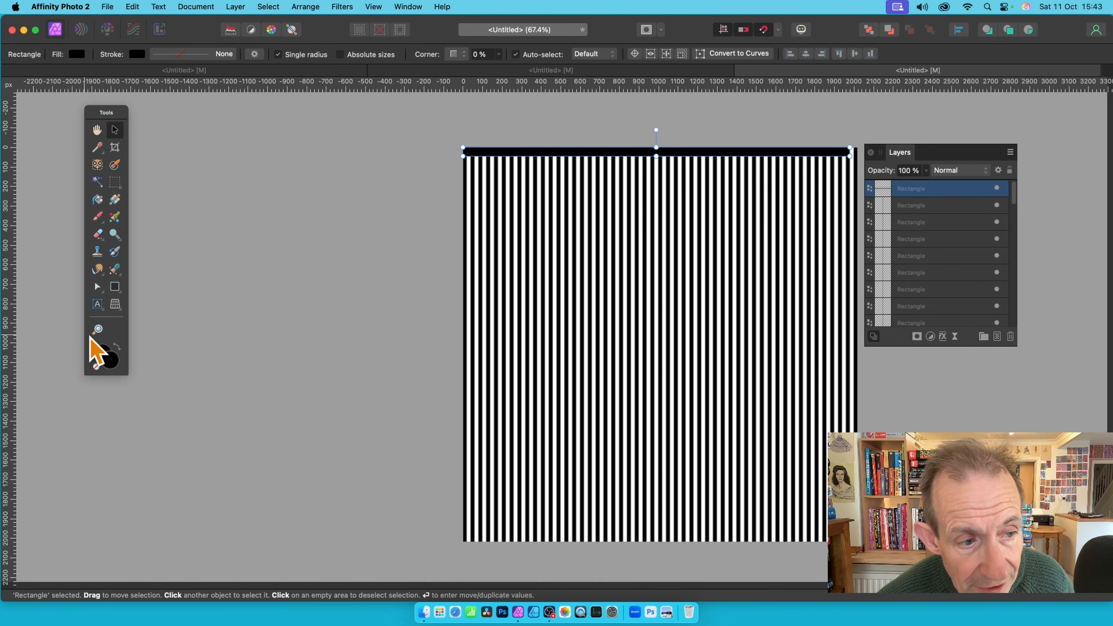
Thin the horizontal bar to about 20 px tall and extend its right end to about the page's right edge.
{"action": "left_click", "coordinate": [97, 328]}
{"action": "left_click_drag", "start_coordinate": [596, 126], "coordinate": [701, 184]}
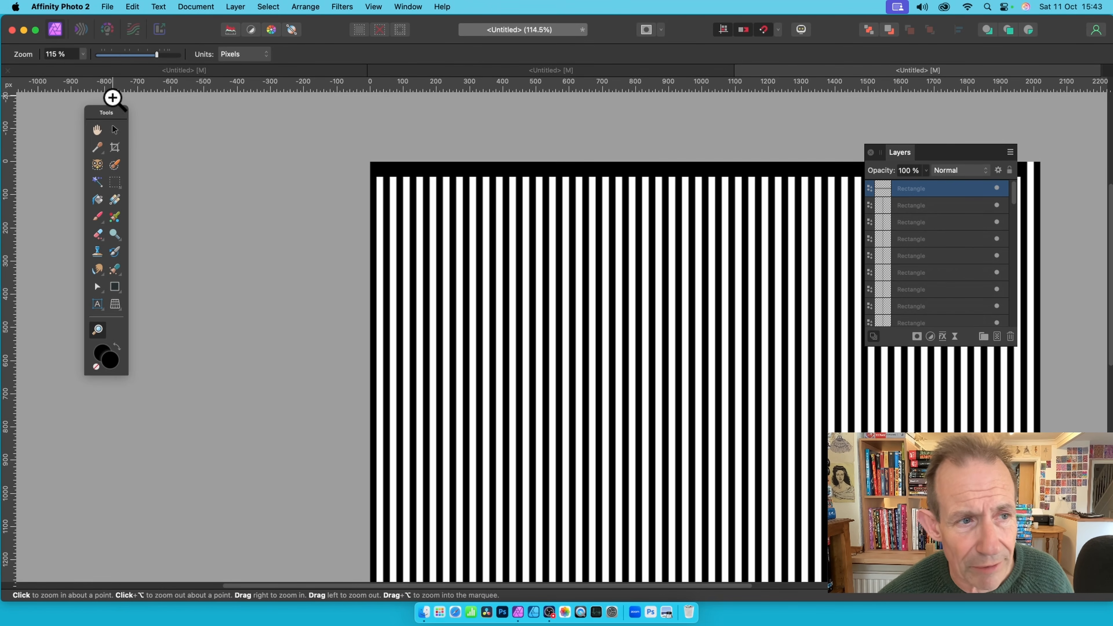
{"action": "left_click", "coordinate": [116, 130]}
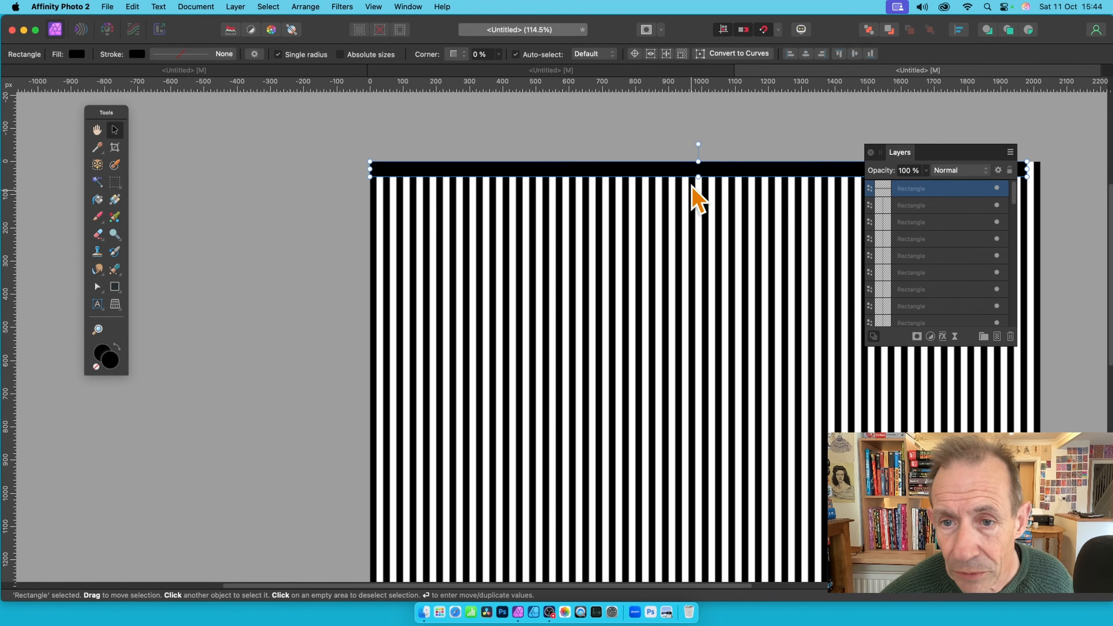
{"action": "left_click_drag", "start_coordinate": [699, 177], "coordinate": [699, 170]}
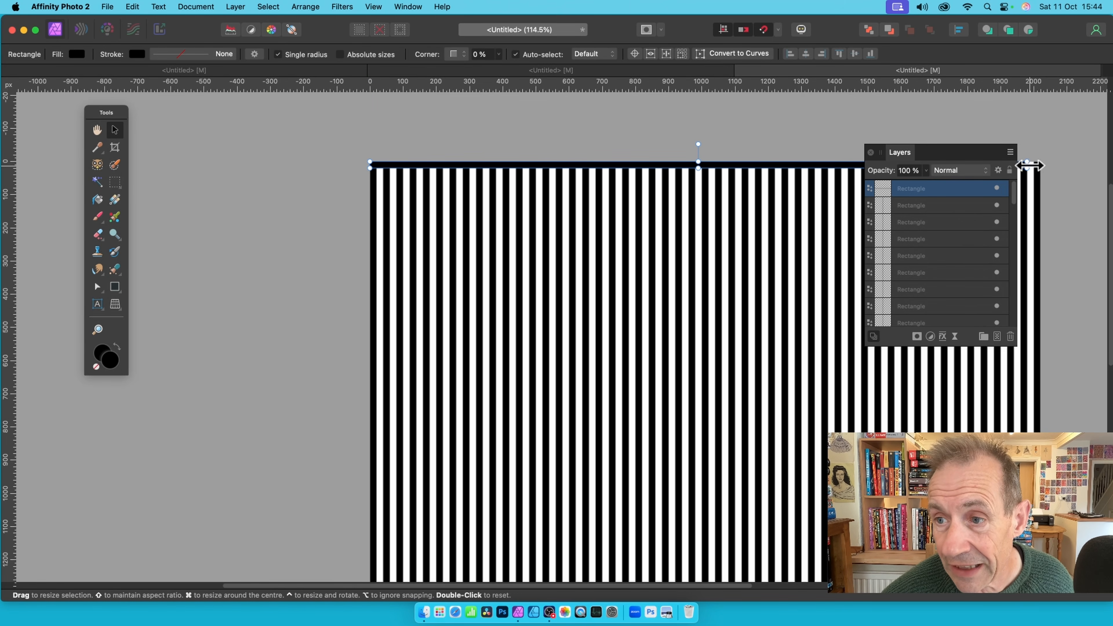
{"action": "left_click_drag", "start_coordinate": [1029, 165], "coordinate": [1039, 165]}
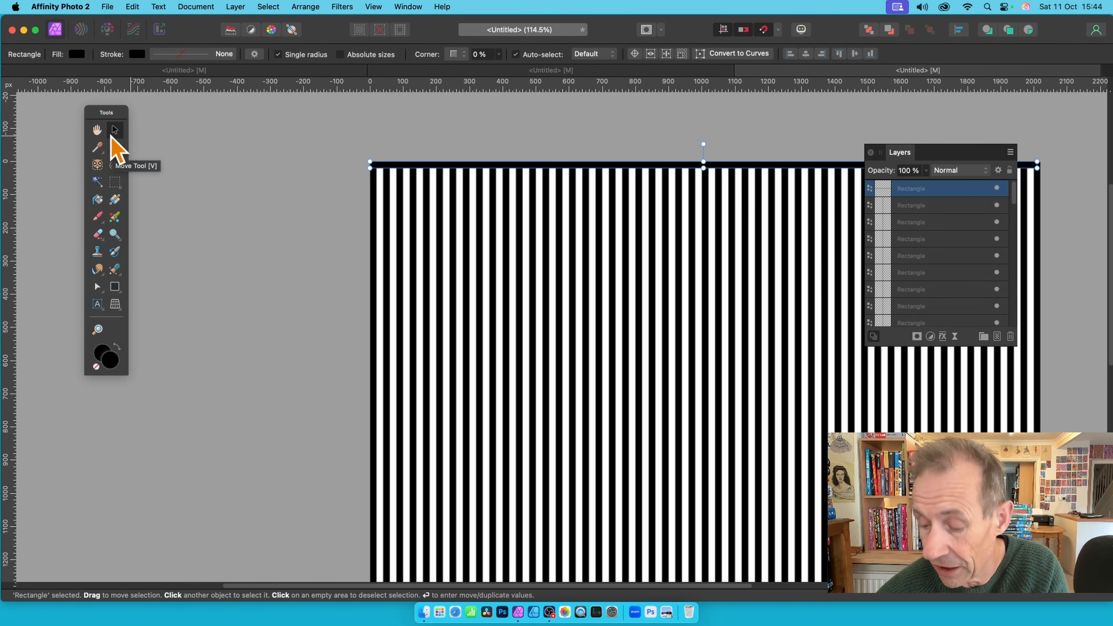
Open Move / Duplicate for the horizontal bar, set a vertical offset of 20 px and enable duplication.
{"action": "key", "text": "Return"}
{"action": "key", "text": "Escape"}
{"action": "key", "text": "Return"}
{"action": "left_click_drag", "start_coordinate": [590, 123], "coordinate": [698, 131]}
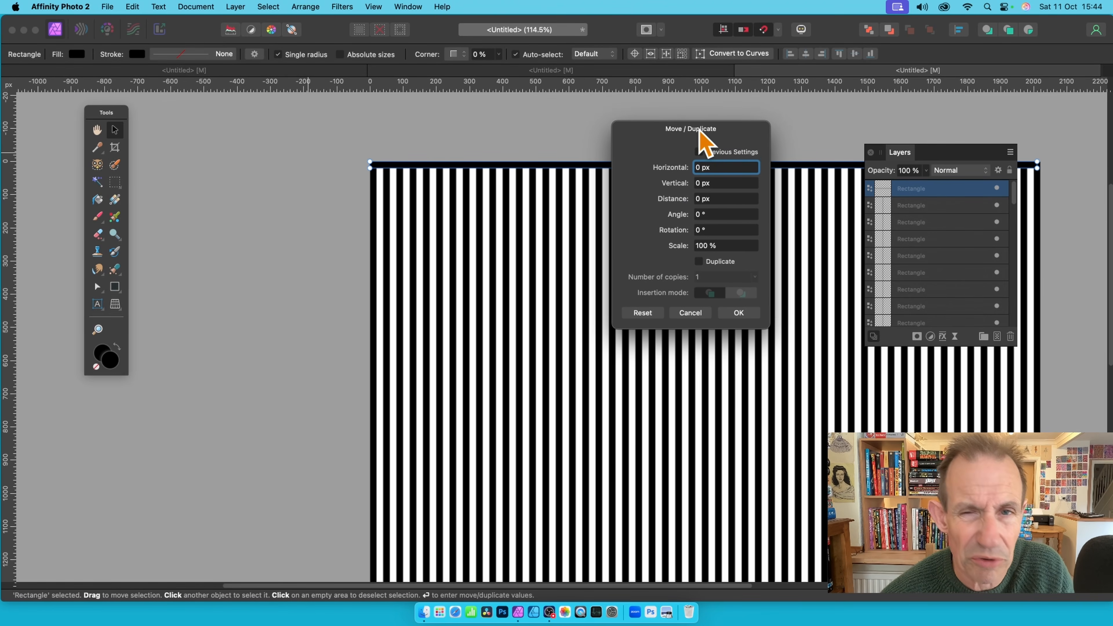
{"action": "left_click", "coordinate": [724, 186]}
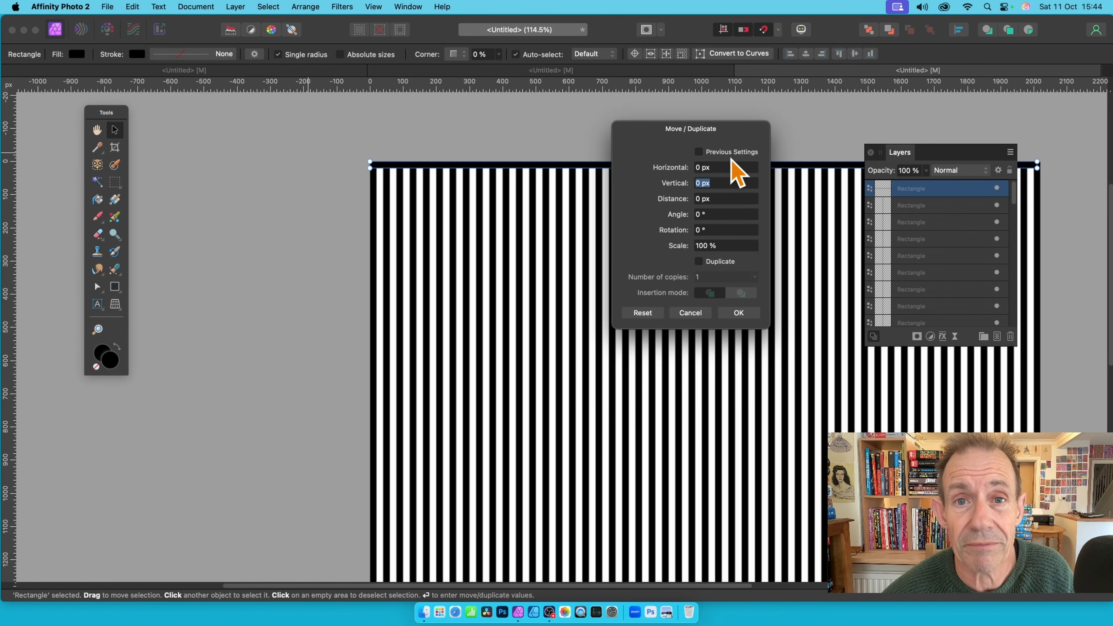
{"action": "type", "text": "20"}
{"action": "key", "text": "Tab"}
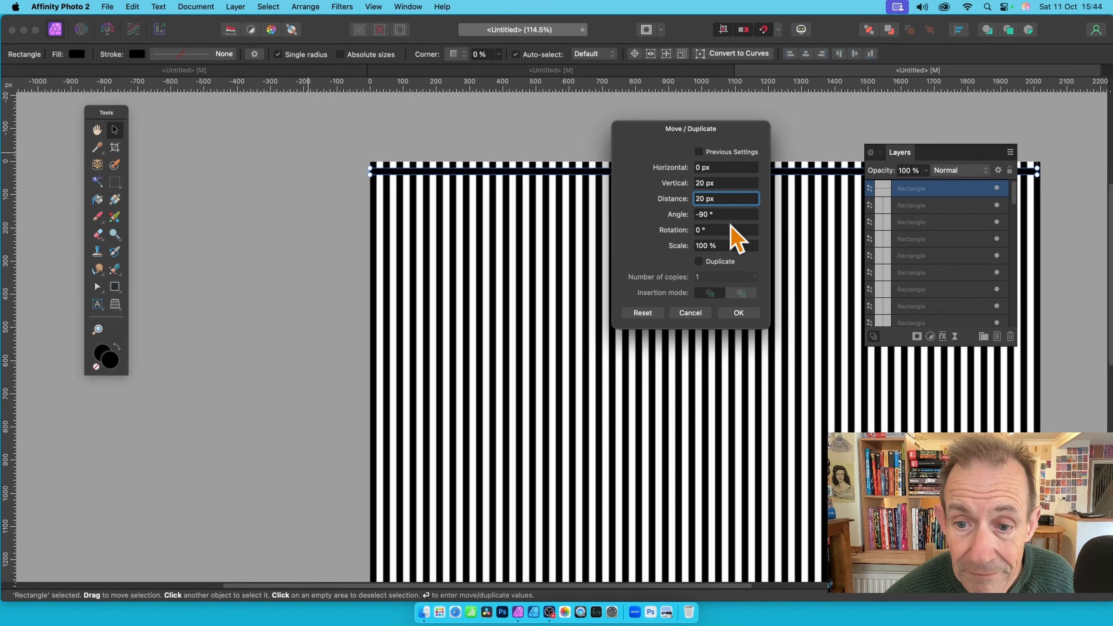
{"action": "left_click", "coordinate": [700, 264]}
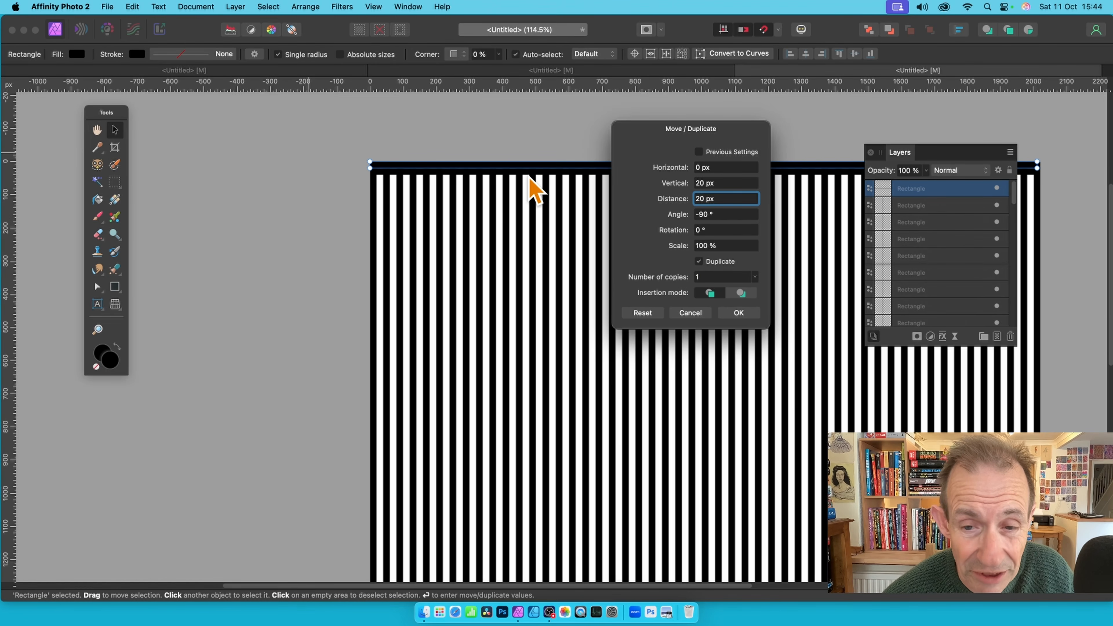
Set the vertical offset to 40 px and make 50 copies of the horizontal bar to complete the grid.
{"action": "left_click_drag", "start_coordinate": [726, 187], "coordinate": [663, 180]}
{"action": "type", "text": "40"}
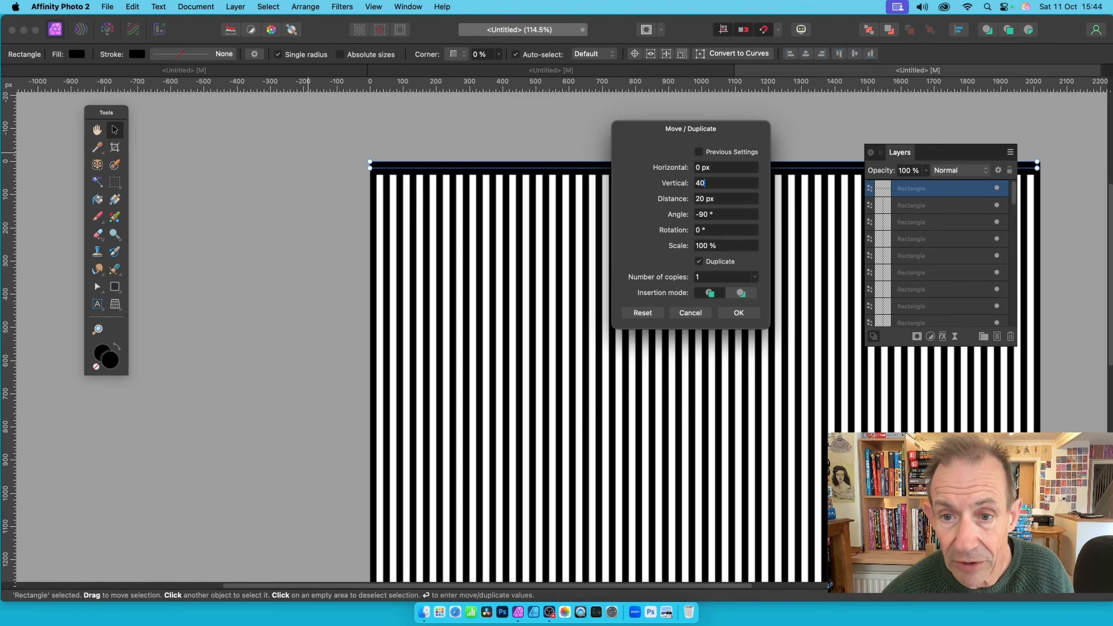
{"action": "key", "text": "Tab"}
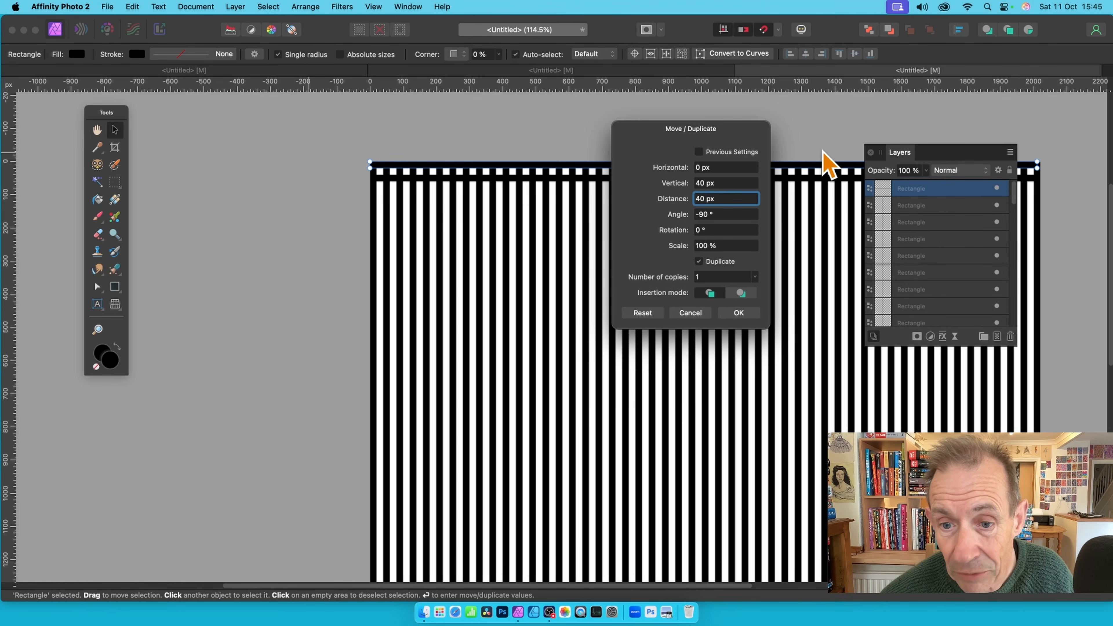
{"action": "left_click", "coordinate": [701, 277]}
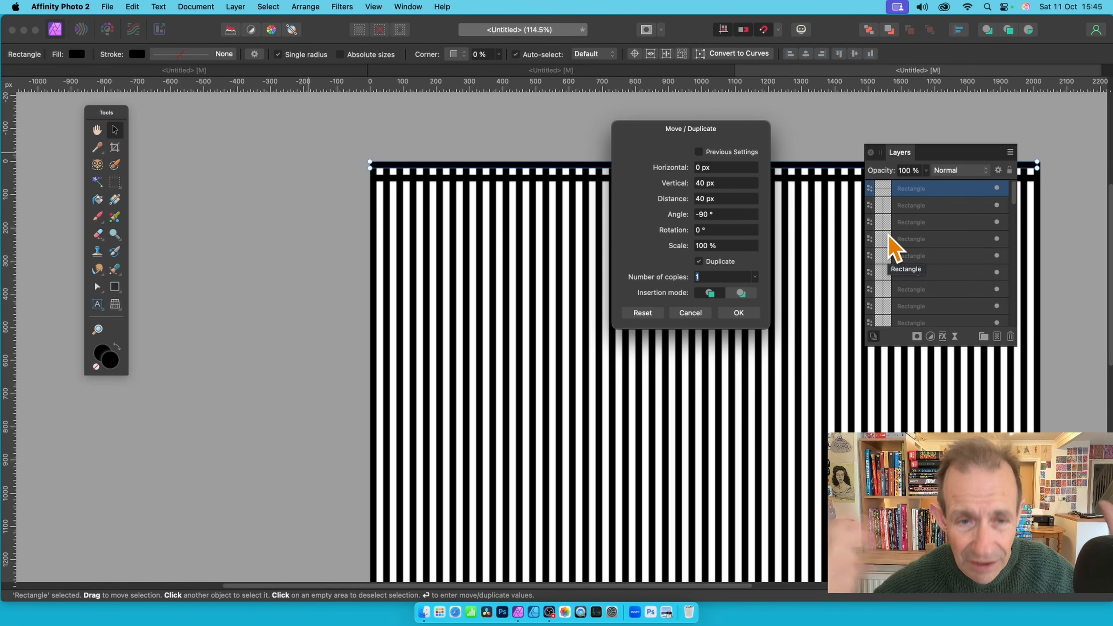
{"action": "type", "text": "50"}
{"action": "key", "text": "Tab"}
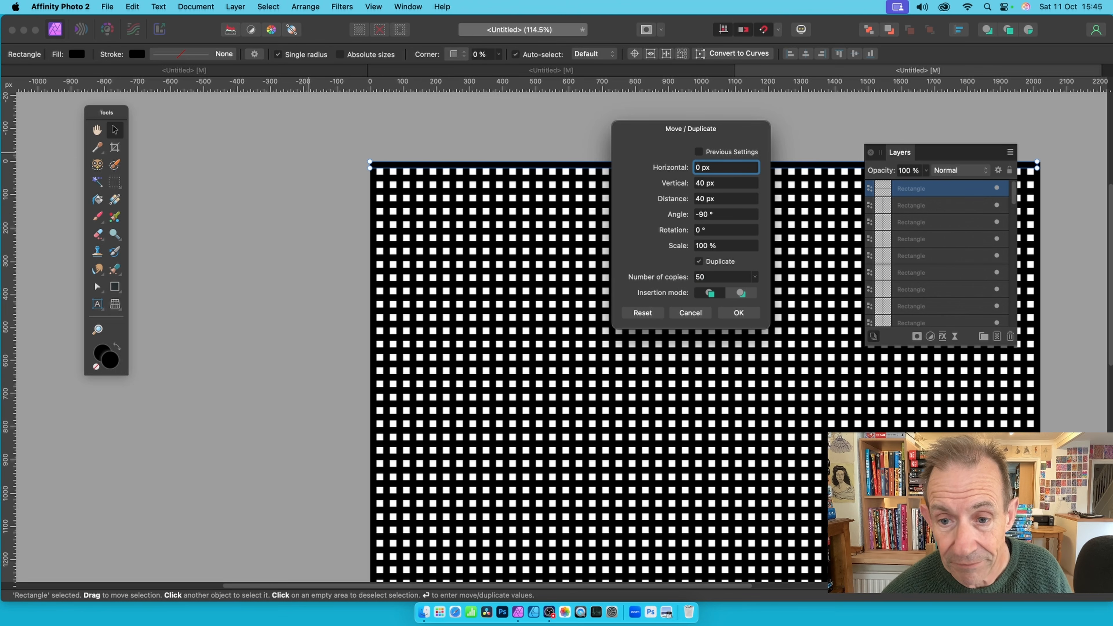
{"action": "left_click", "coordinate": [738, 314]}
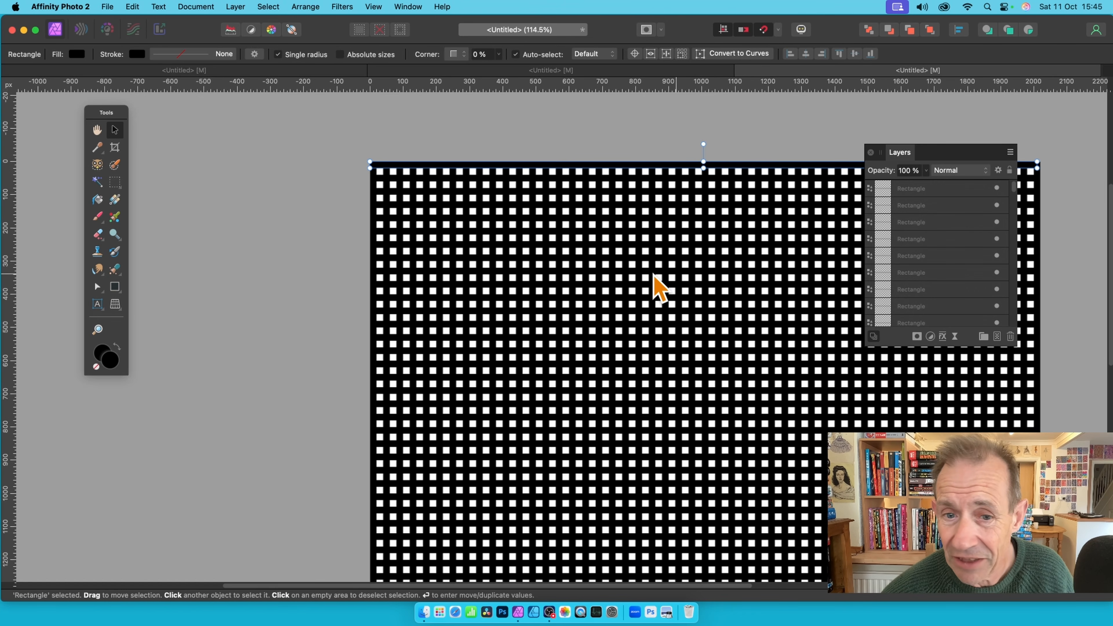
Inspect one horizontal bar and the grid down to the page's bottom edge, and bring the whole page into view.
{"action": "left_click", "coordinate": [663, 219]}
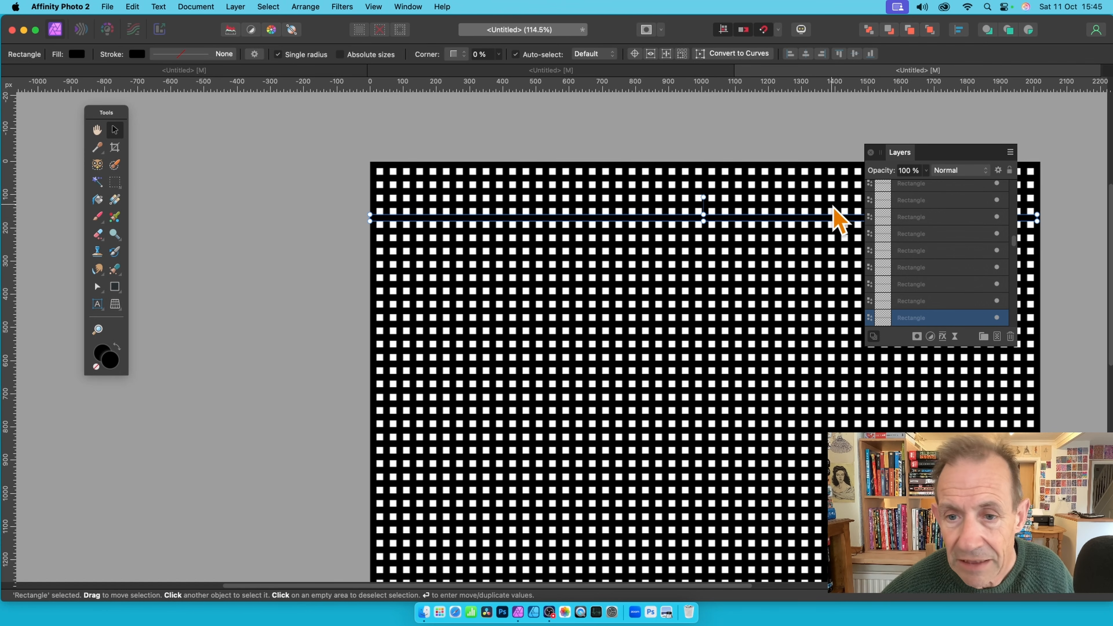
{"action": "scroll", "coordinate": [820, 189], "scroll_direction": "down", "scroll_amount": 5}
{"action": "scroll", "coordinate": [820, 190], "scroll_direction": "down", "scroll_amount": 3}
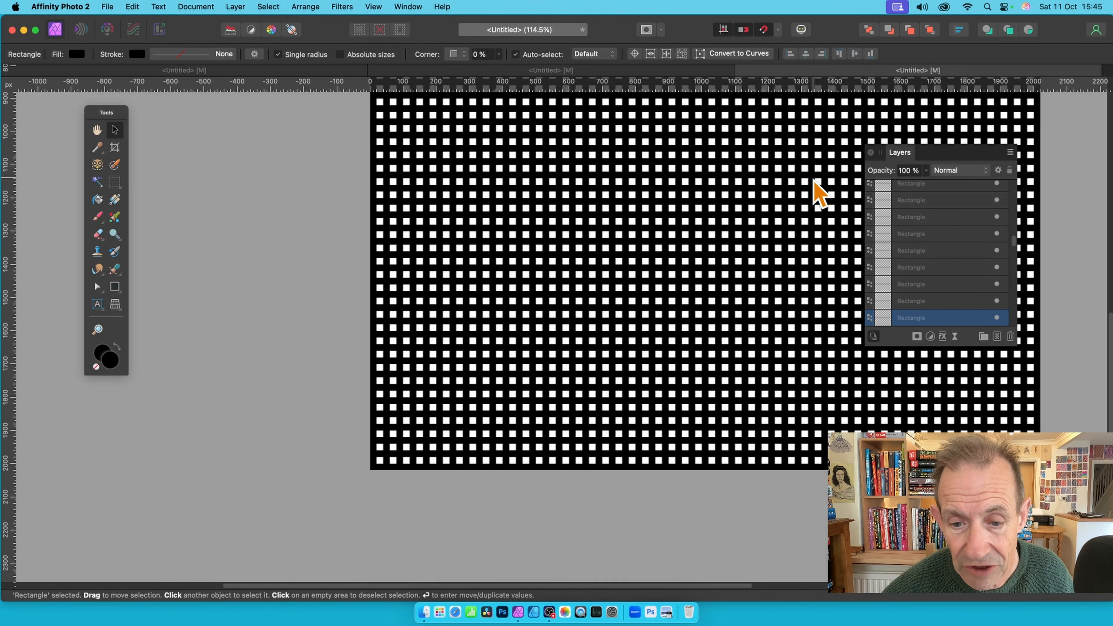
{"action": "left_click", "coordinate": [97, 329]}
{"action": "left_click", "coordinate": [765, 263], "text": "alt"}
{"action": "left_click_drag", "start_coordinate": [620, 263], "coordinate": [407, 208]}
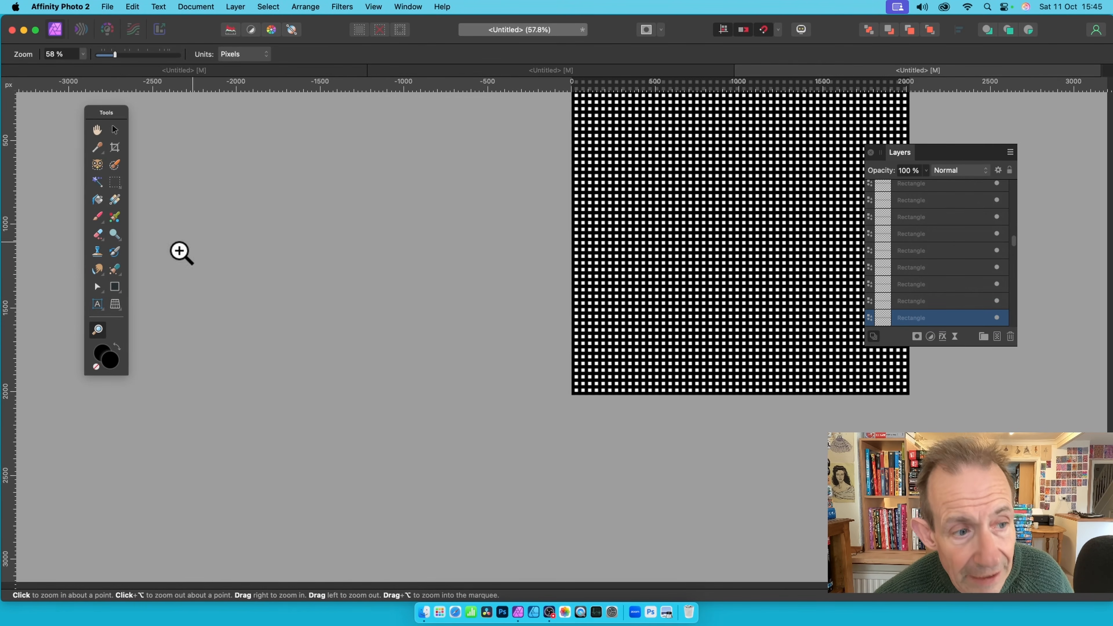
{"action": "left_click", "coordinate": [97, 132]}
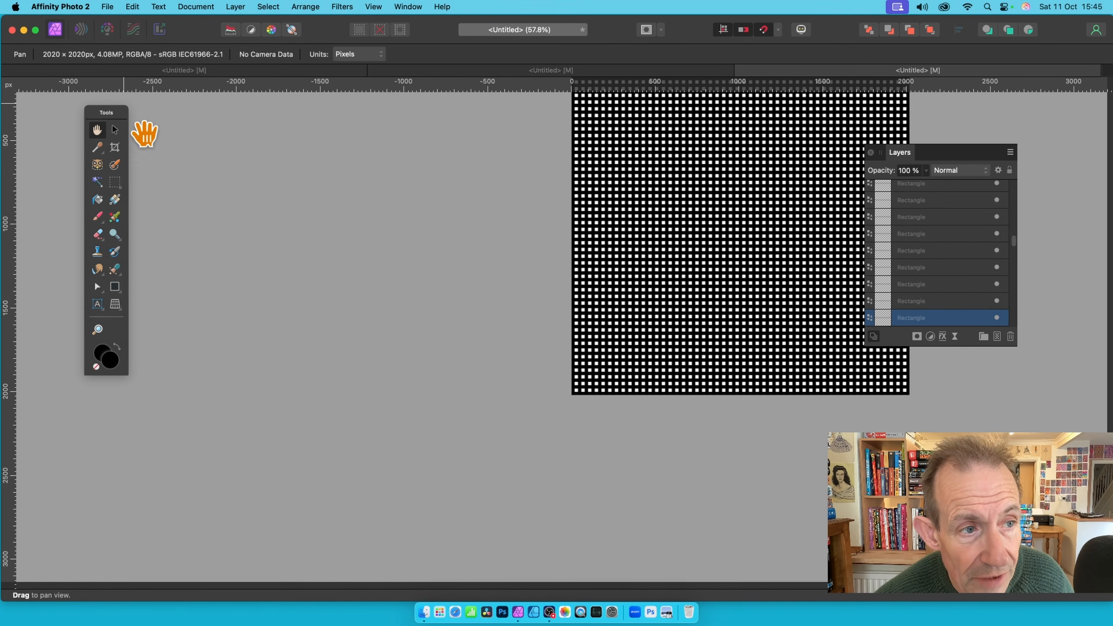
{"action": "left_click_drag", "start_coordinate": [785, 208], "coordinate": [620, 305]}
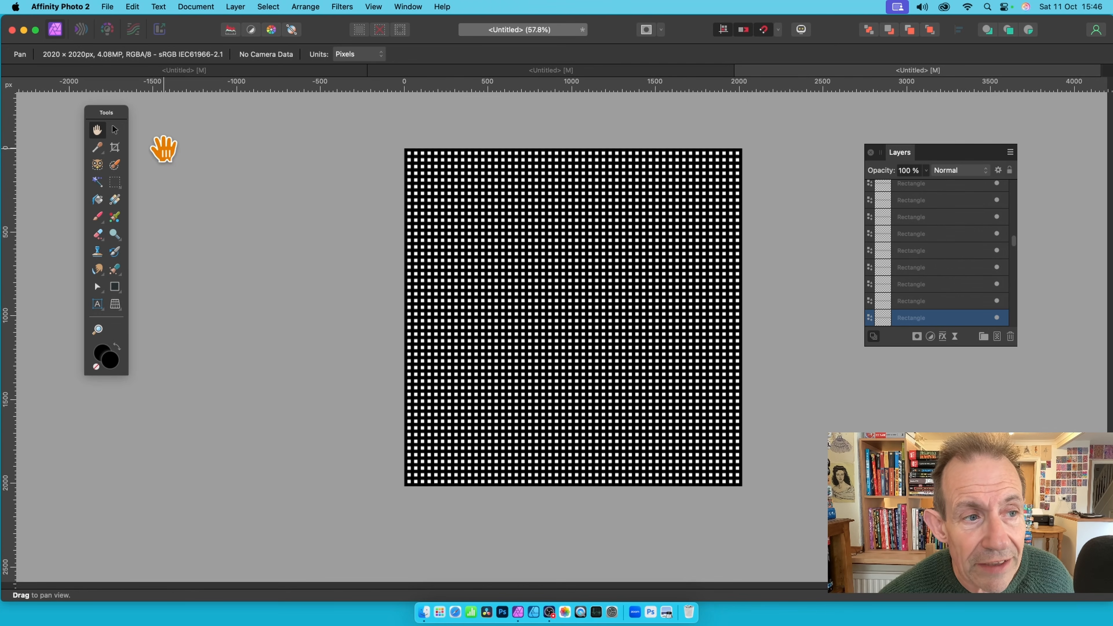
Select all the rectangles on the page and combine them into one shape with the Geometry Add operation.
{"action": "left_click", "coordinate": [115, 129]}
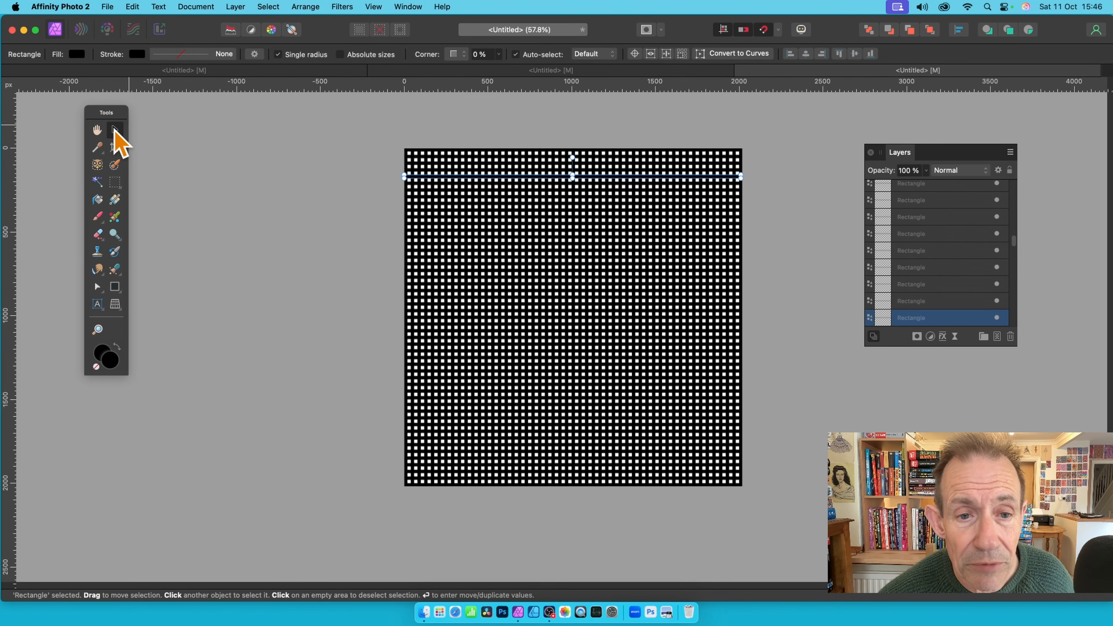
{"action": "left_click_drag", "start_coordinate": [374, 127], "coordinate": [816, 529]}
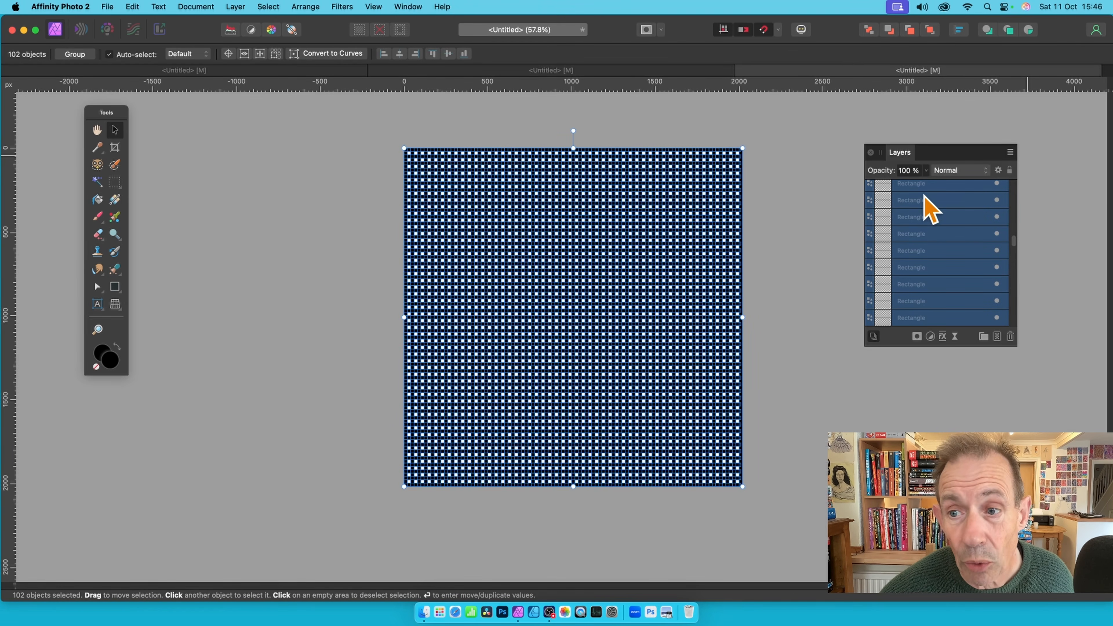
{"action": "left_click_drag", "start_coordinate": [1013, 241], "coordinate": [991, 439]}
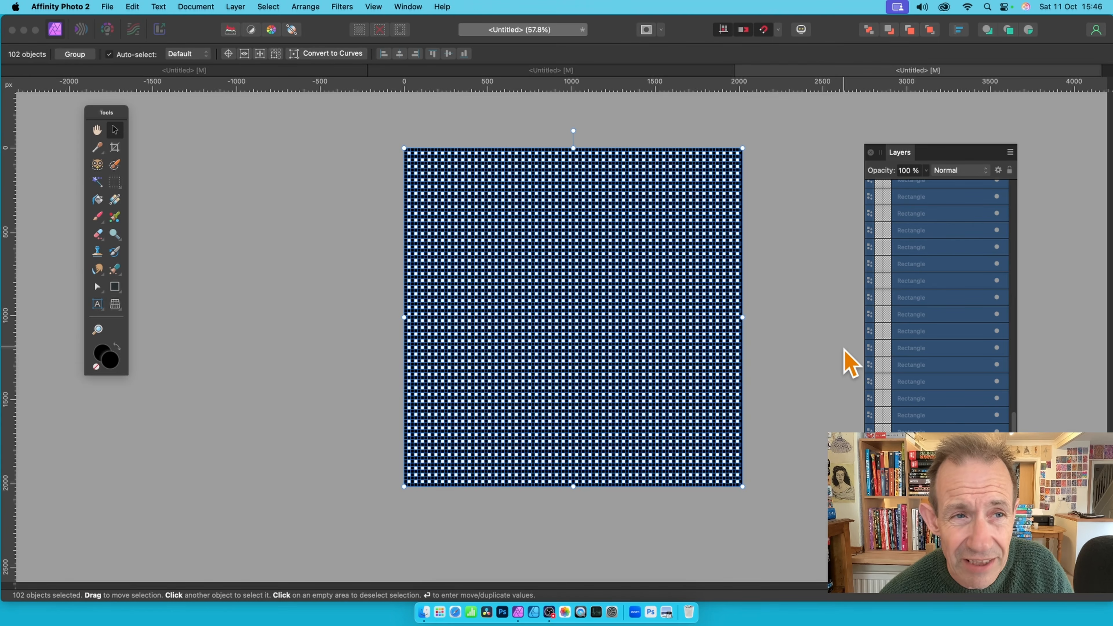
{"action": "left_click", "coordinate": [236, 7]}
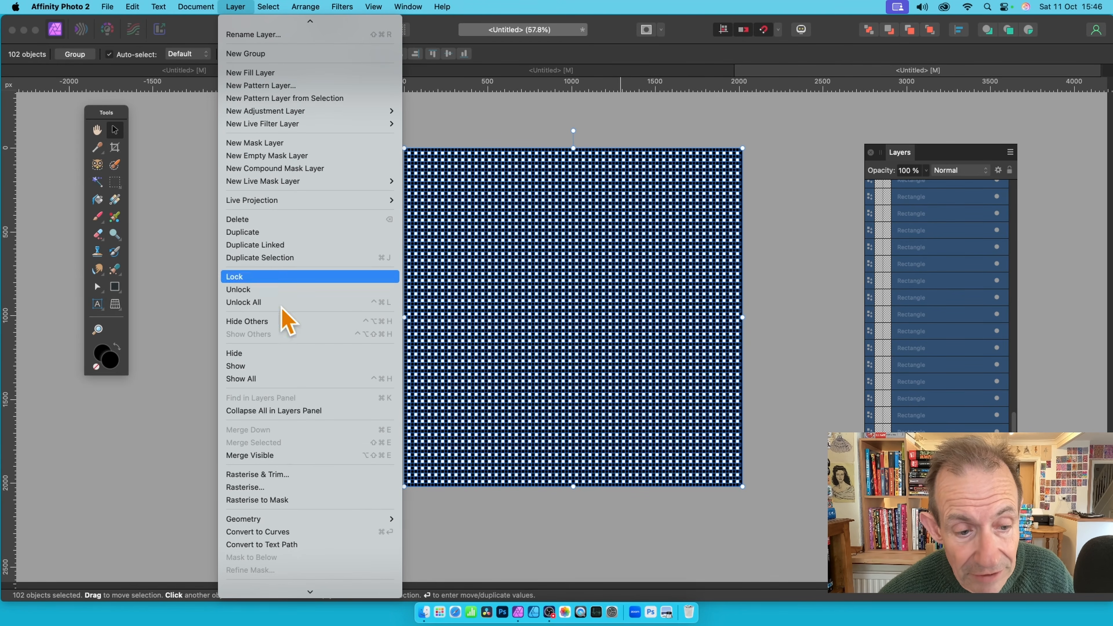
{"action": "mouse_move", "coordinate": [290, 524]}
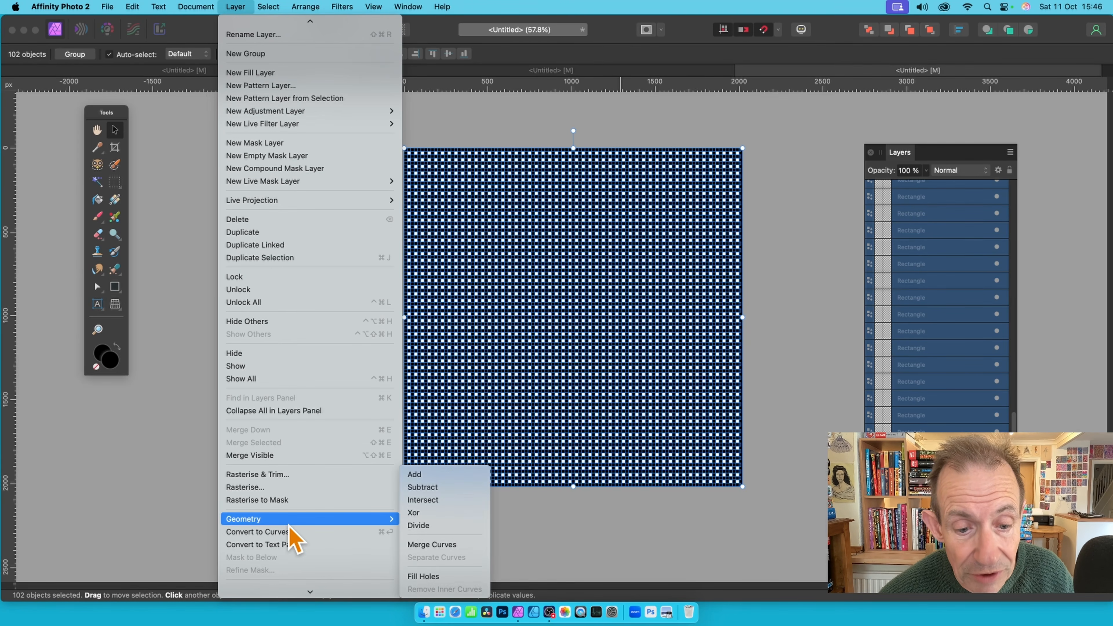
{"action": "left_click", "coordinate": [432, 476]}
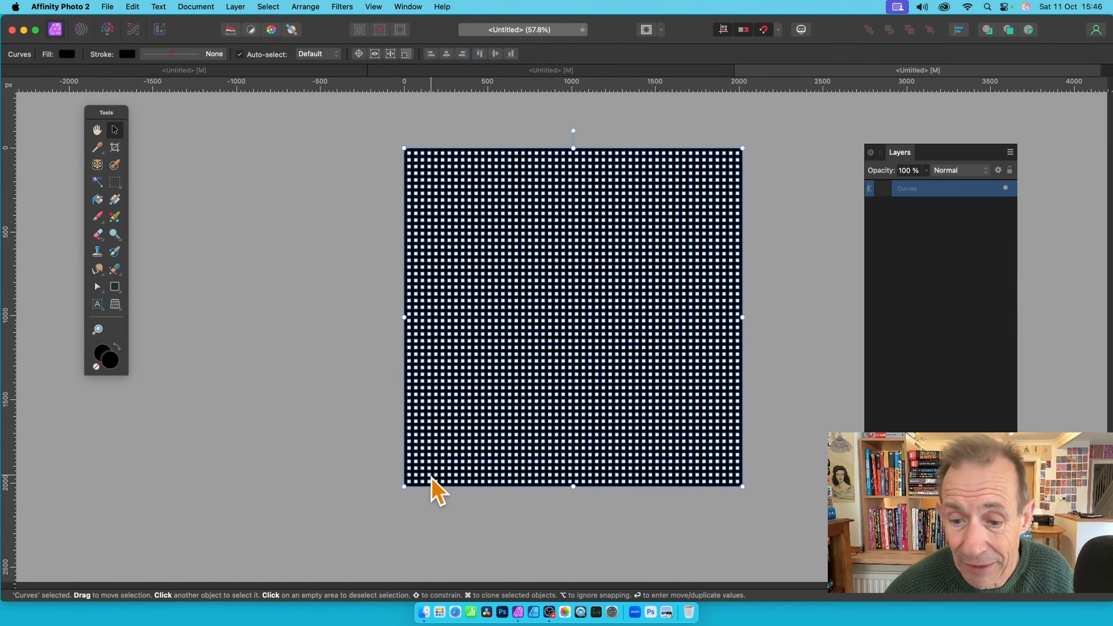
Resize the combined grid from its bottom-left corner, extending it past the page's left edge and reducing its height.
{"action": "left_click", "coordinate": [97, 328]}
{"action": "left_click_drag", "start_coordinate": [475, 340], "coordinate": [502, 361]}
{"action": "left_click", "coordinate": [115, 130]}
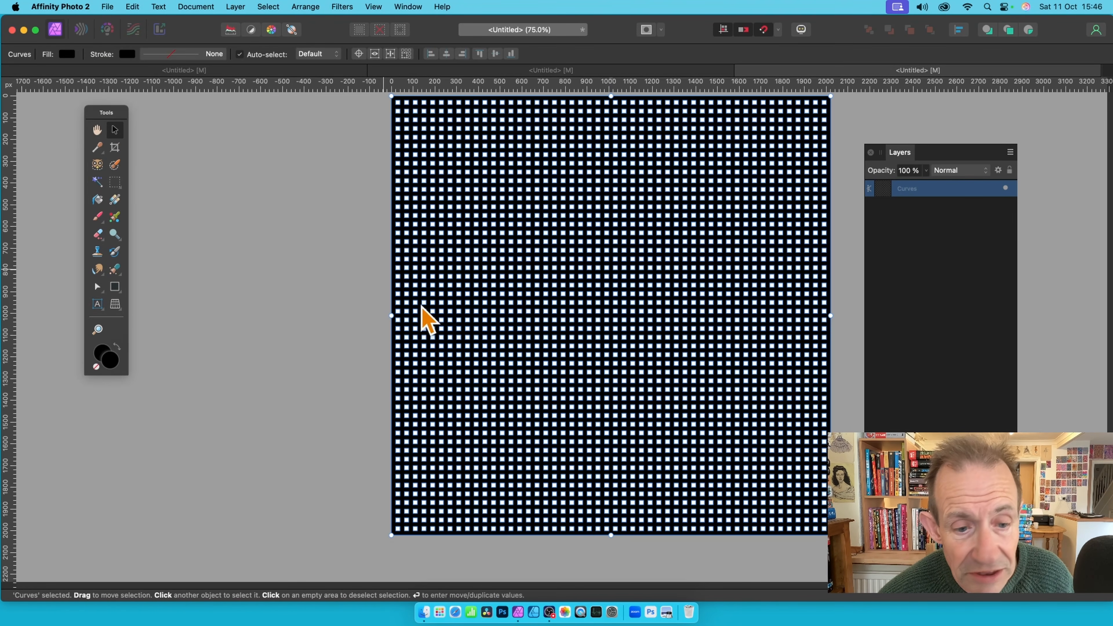
{"action": "left_click_drag", "start_coordinate": [391, 534], "coordinate": [303, 478]}
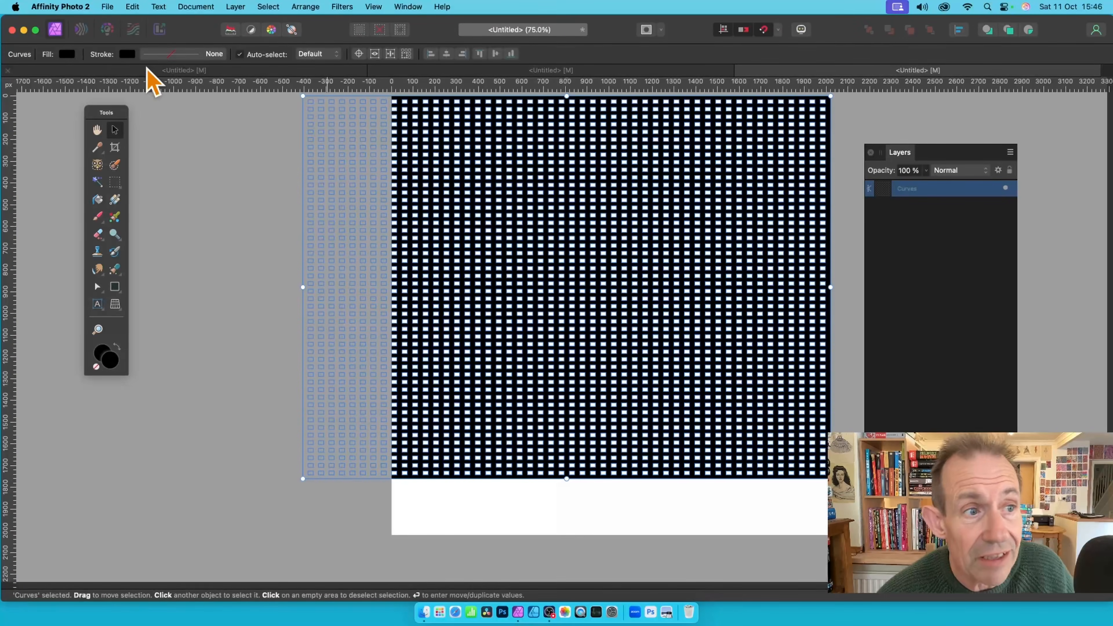
Change the fill of the combined grid to purple #5E1AD8.
{"action": "left_click", "coordinate": [68, 55]}
{"action": "left_click", "coordinate": [150, 138]}
{"action": "left_click_drag", "start_coordinate": [152, 141], "coordinate": [158, 141]}
{"action": "left_click_drag", "start_coordinate": [134, 105], "coordinate": [129, 103]}
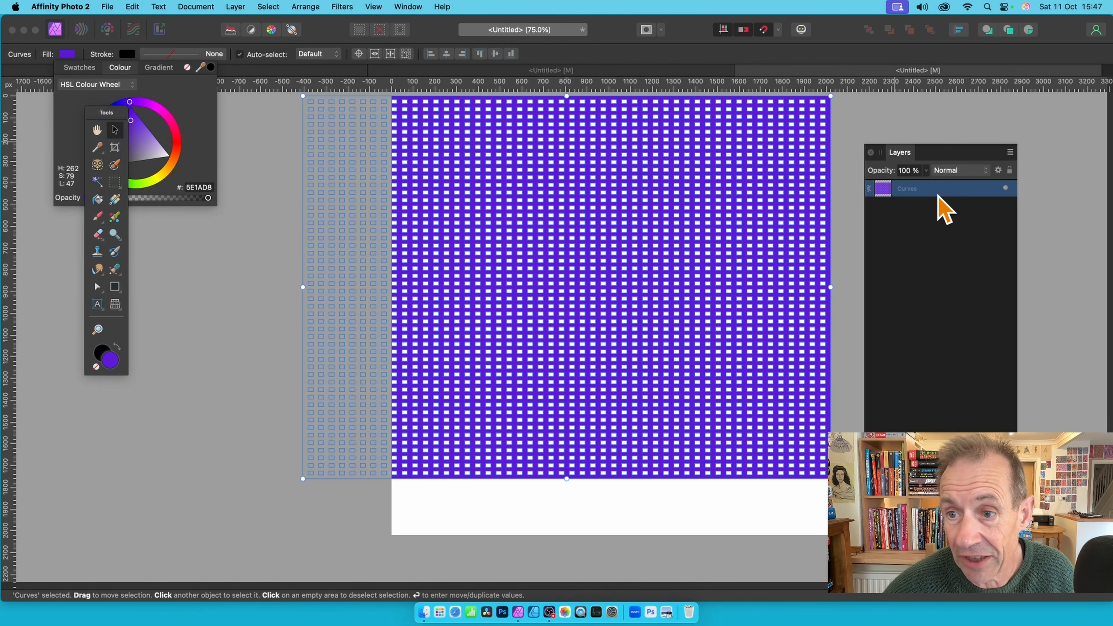
Move the purple grid down and slightly left, and shrink it by its top-right corner.
{"action": "mouse_move", "coordinate": [679, 212]}
{"action": "left_mouse_down"}
{"action": "mouse_move", "coordinate": [664, 256]}
{"action": "mouse_move", "coordinate": [670, 229]}
{"action": "left_mouse_up"}
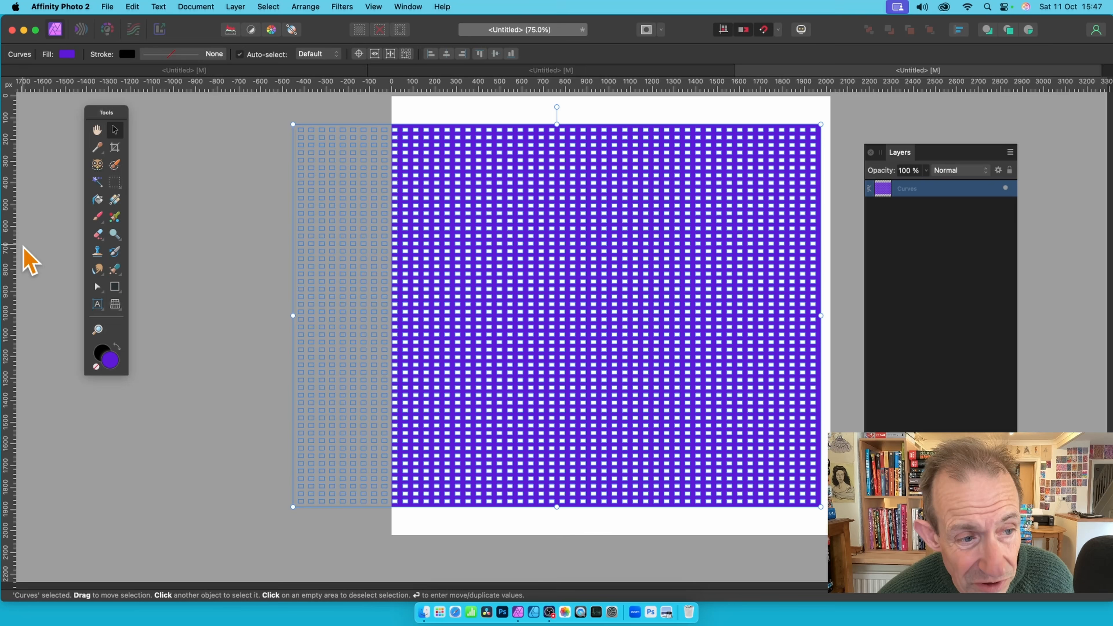
{"action": "left_click", "coordinate": [99, 289]}
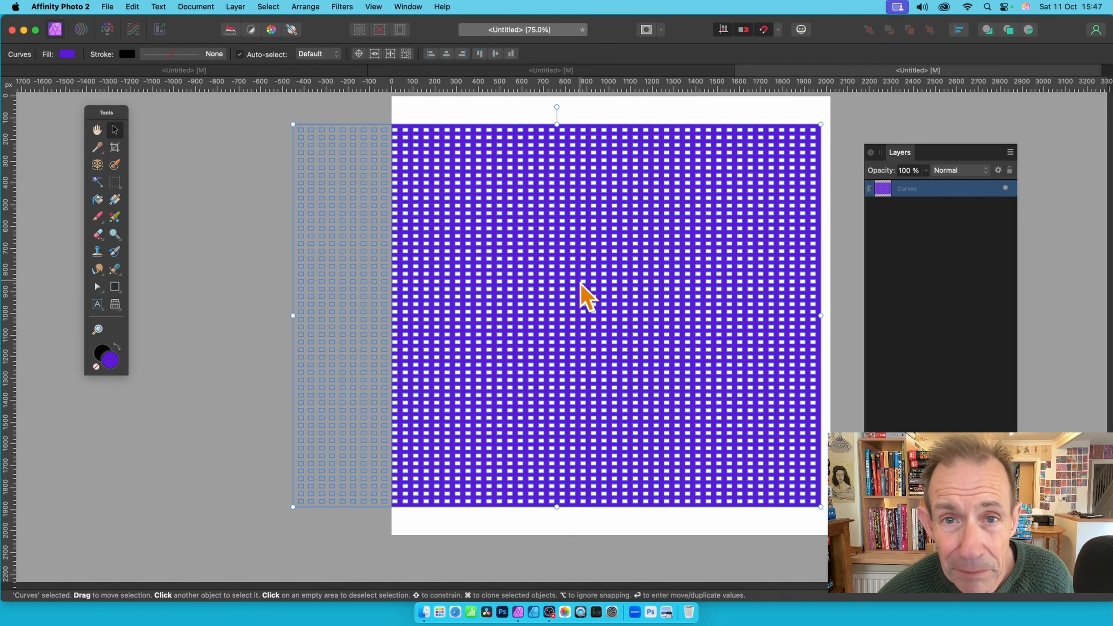
{"action": "left_click_drag", "start_coordinate": [821, 124], "coordinate": [752, 155]}
{"action": "left_click_drag", "start_coordinate": [523, 138], "coordinate": [628, 169]}
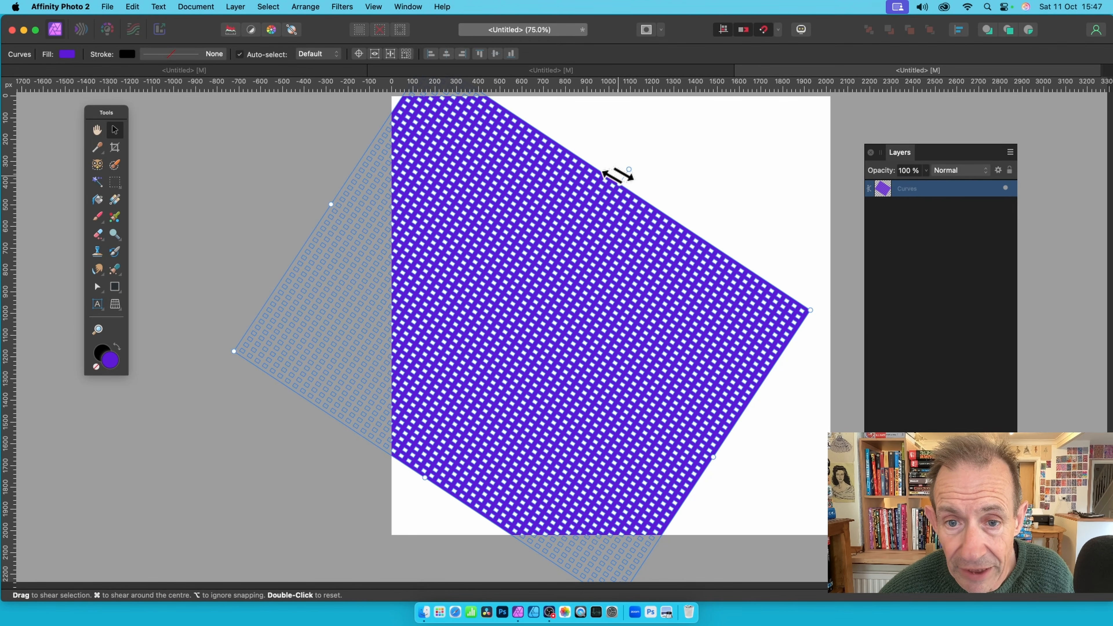
{"action": "left_click_drag", "start_coordinate": [618, 175], "coordinate": [579, 229]}
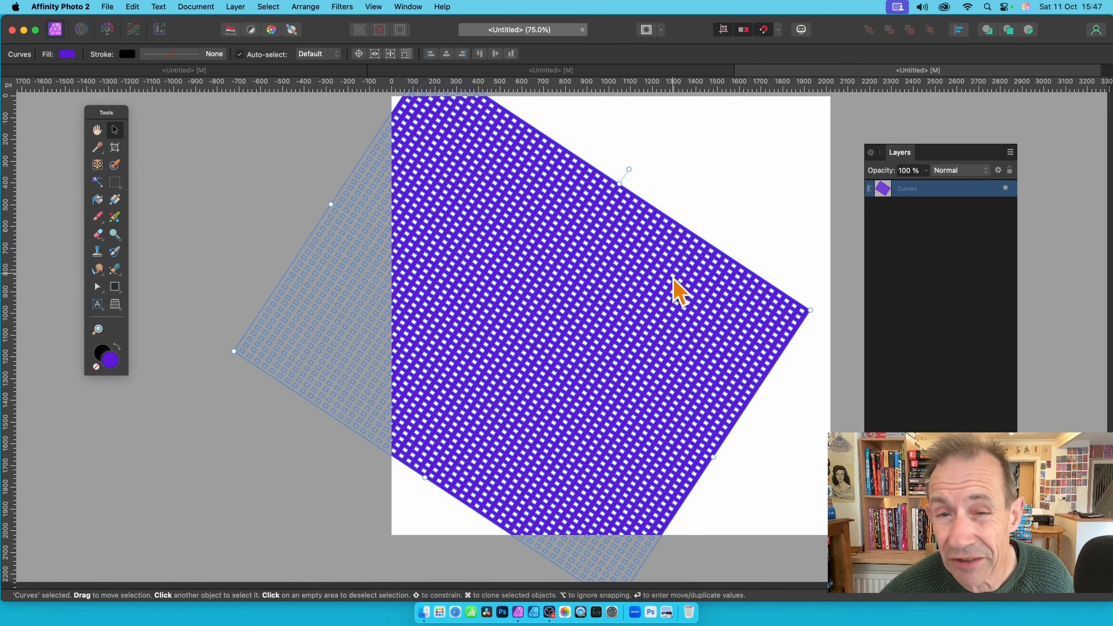
{"action": "mouse_move", "coordinate": [557, 299]}
{"action": "left_mouse_down"}
{"action": "mouse_move", "coordinate": [767, 240]}
{"action": "mouse_move", "coordinate": [701, 234]}
{"action": "mouse_move", "coordinate": [619, 290]}
{"action": "mouse_move", "coordinate": [544, 251]}
{"action": "left_mouse_up"}
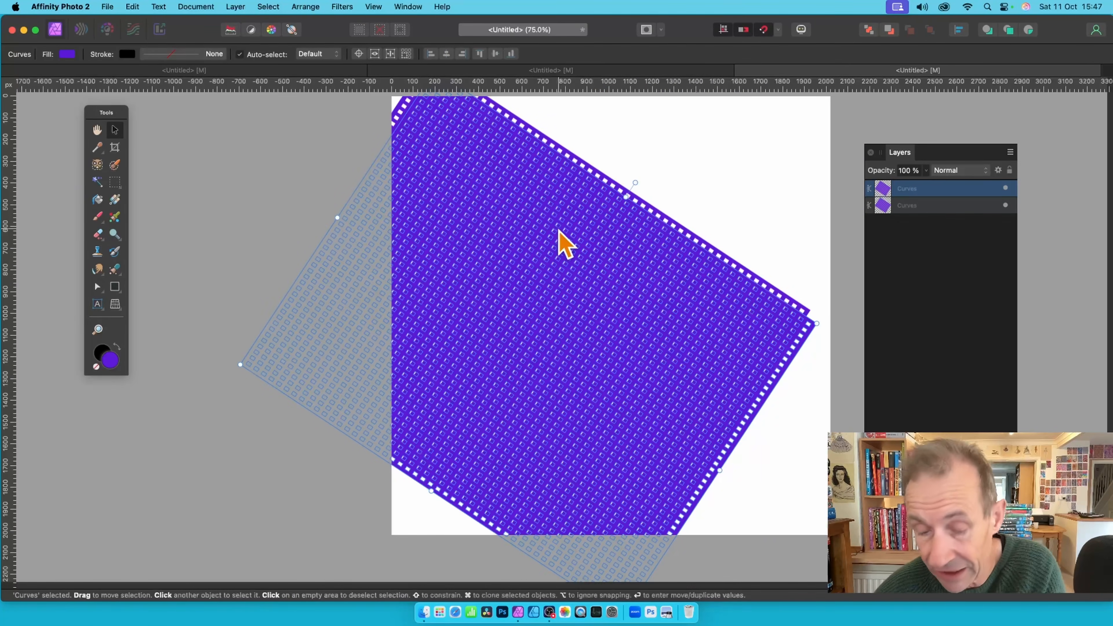
{"action": "key", "text": "Delete"}
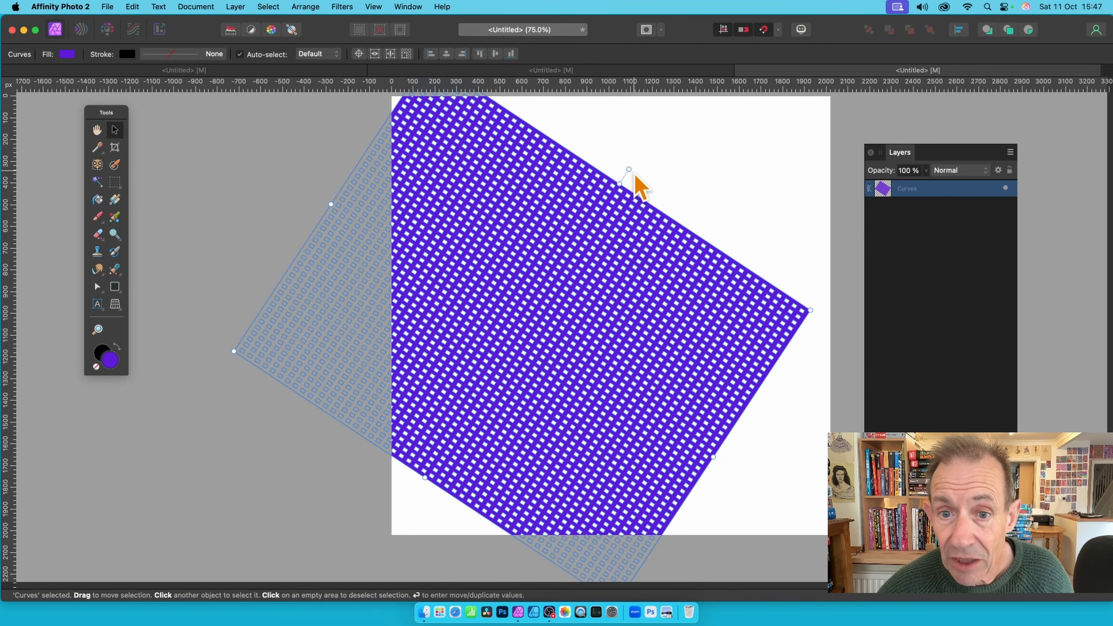
{"action": "left_click_drag", "start_coordinate": [627, 168], "coordinate": [518, 146]}
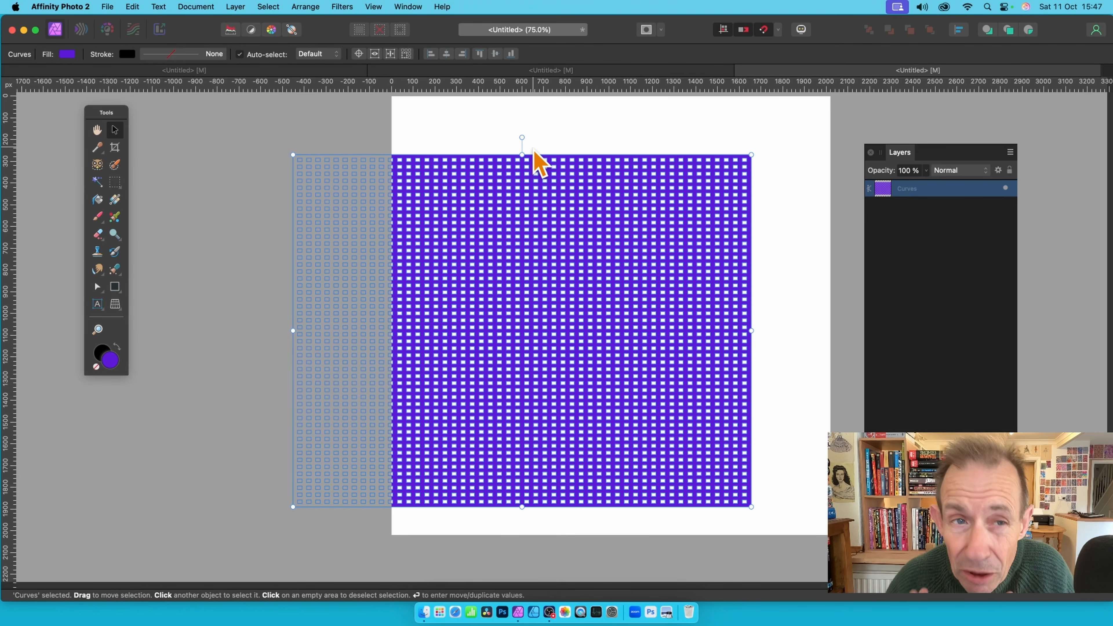
Move the grid right onto the page and shrink it from its bottom-right corner to about 1800 px wide, entirely within the page.
{"action": "left_click_drag", "start_coordinate": [479, 278], "coordinate": [603, 258]}
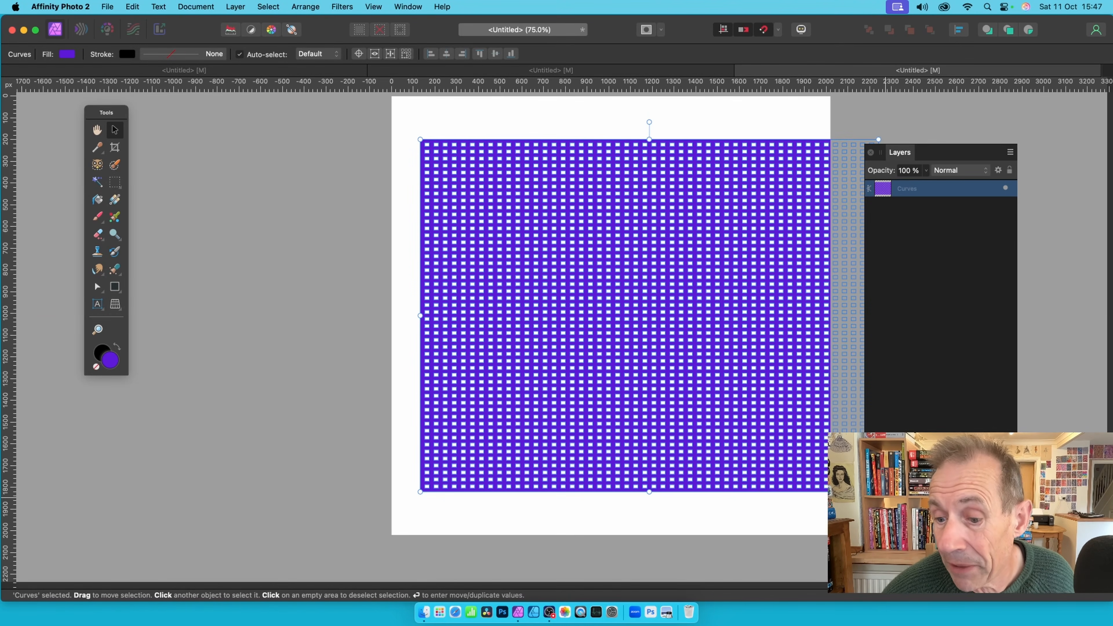
{"action": "left_click_drag", "start_coordinate": [878, 492], "coordinate": [812, 449]}
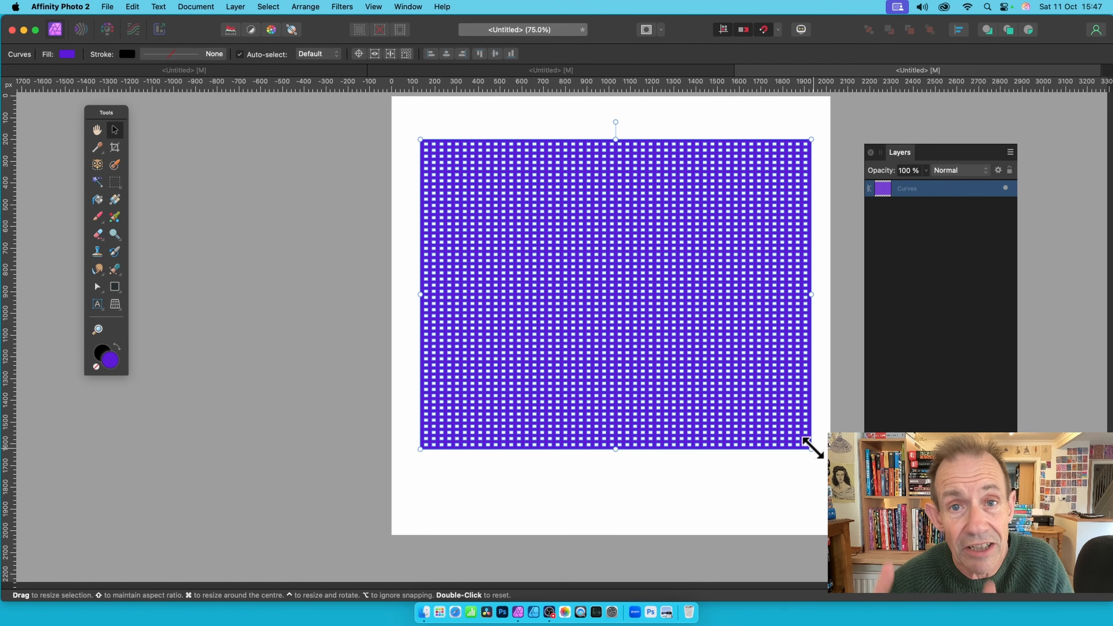
Show the Assets and add the selected grid to the Assets group of the Default category.
{"action": "left_click", "coordinate": [235, 6]}
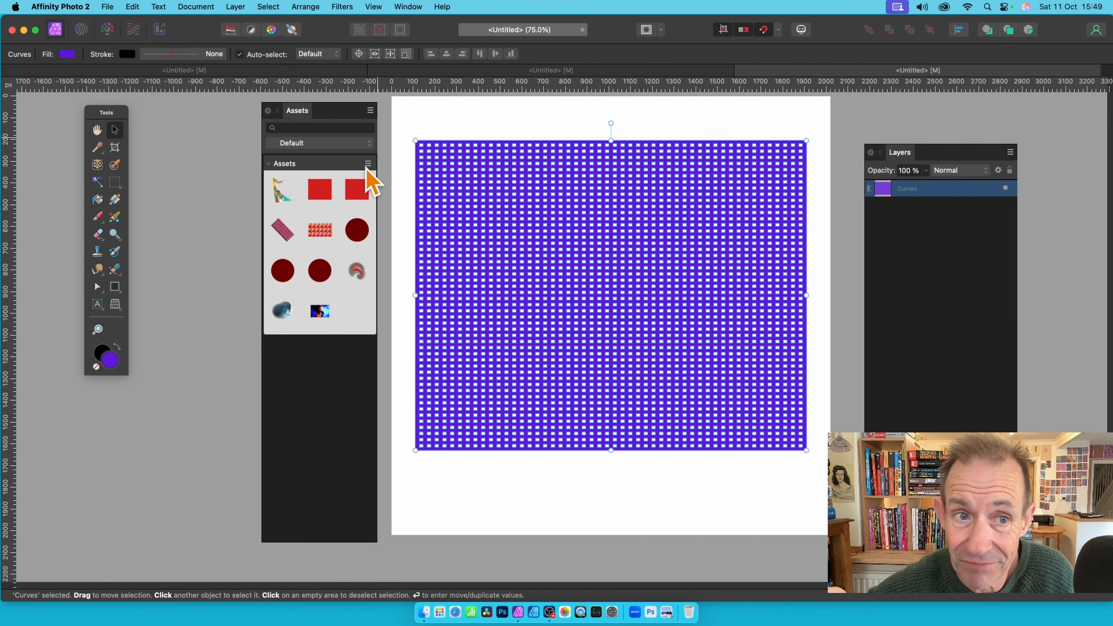
{"action": "left_click", "coordinate": [408, 7]}
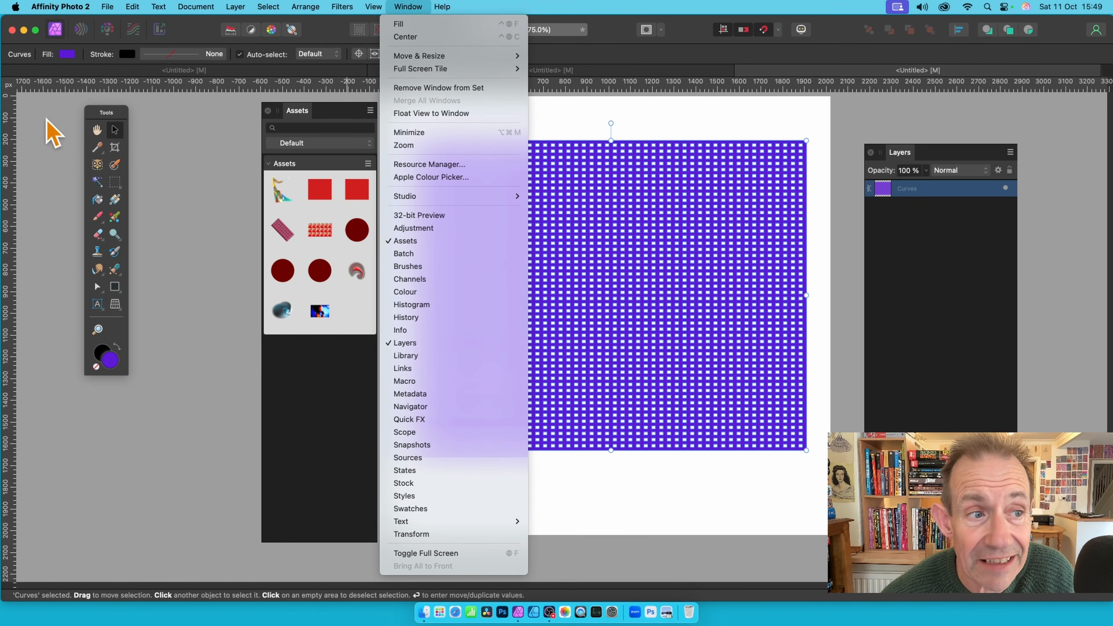
{"action": "left_click", "coordinate": [368, 164]}
{"action": "left_click", "coordinate": [368, 163]}
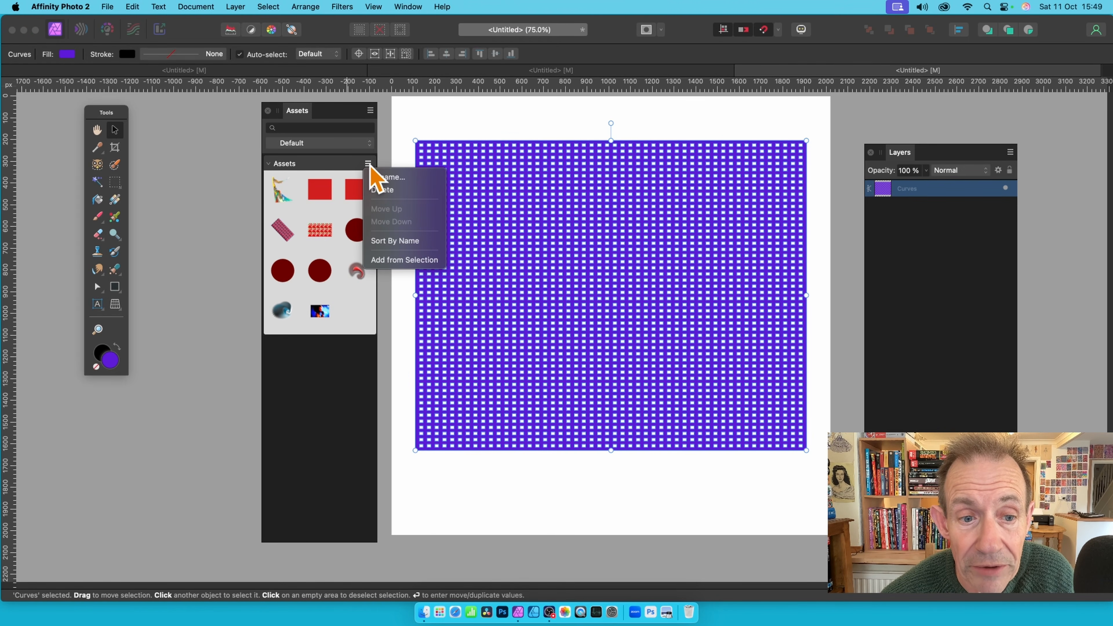
{"action": "left_click", "coordinate": [401, 260]}
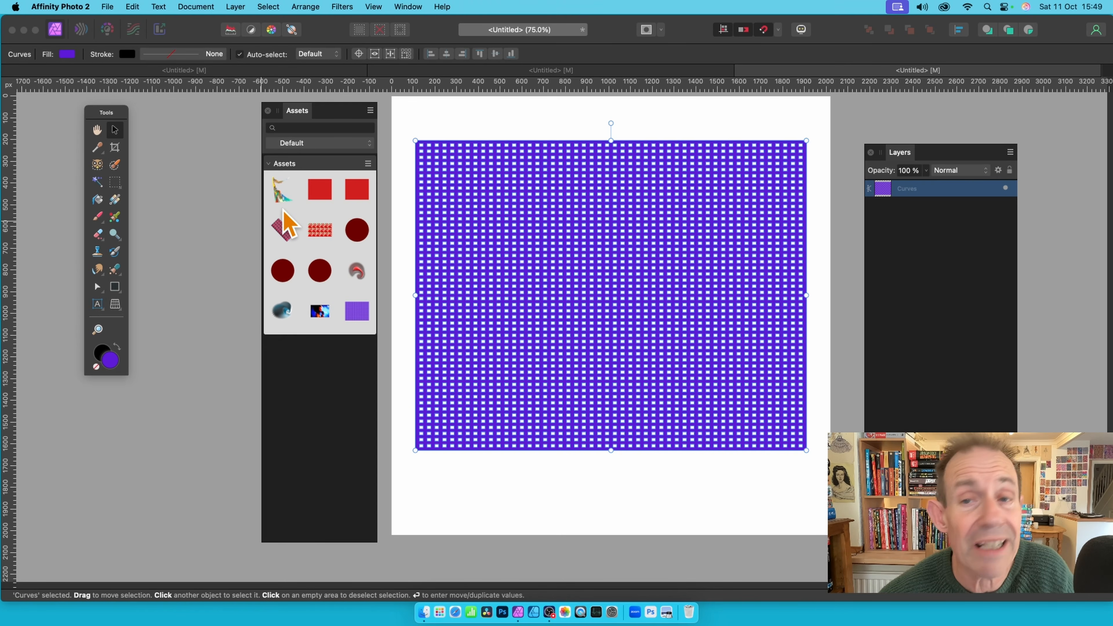